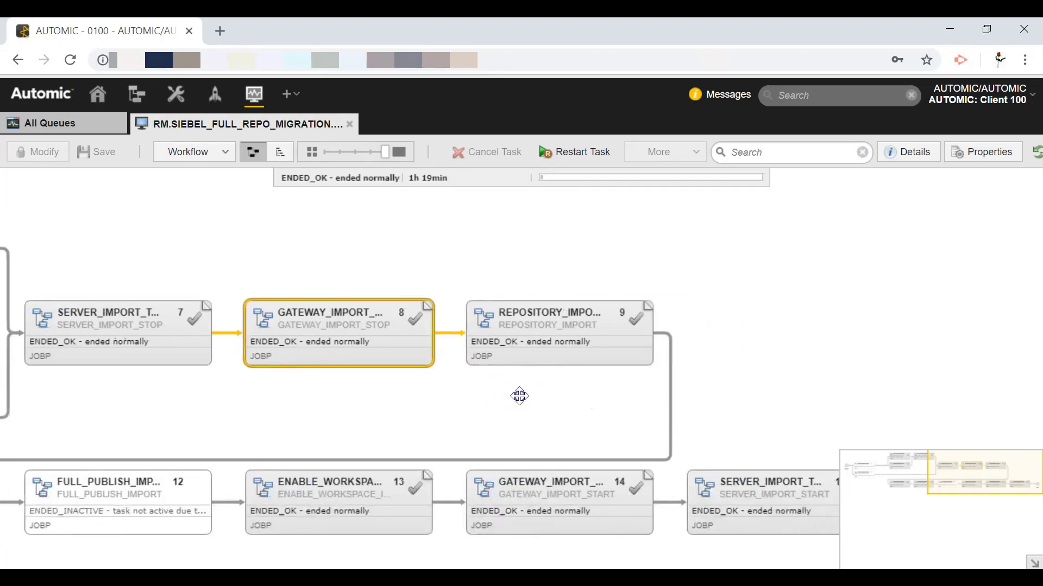
Step: Expand the REPOSITORY_IMPORT task into its sub-workflow and bring it into view
{"action": "left_click", "coordinate": [592, 322]}
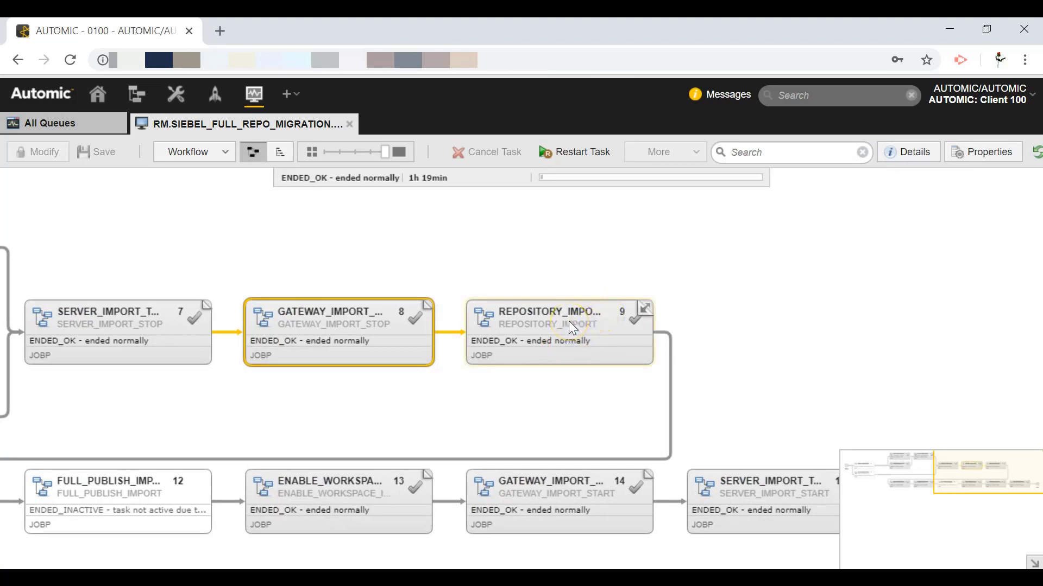
{"action": "left_click", "coordinate": [645, 311]}
{"action": "left_click_drag", "start_coordinate": [721, 458], "coordinate": [541, 432]}
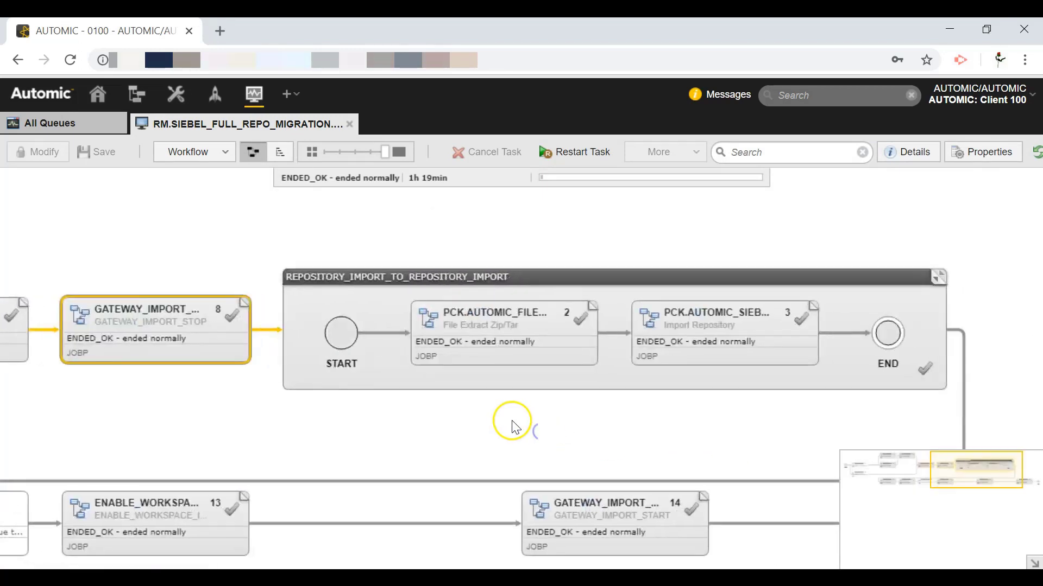
{"action": "left_click", "coordinate": [465, 349]}
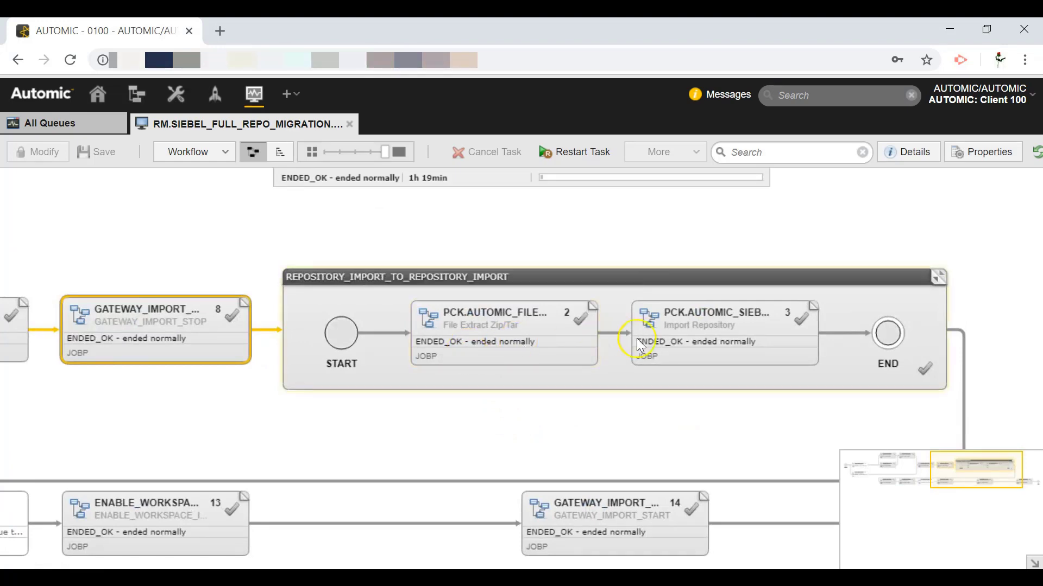
Step: Expand the IMPORT_REPOSITORY step into its jobs and select the first import repository job
{"action": "left_click", "coordinate": [711, 340]}
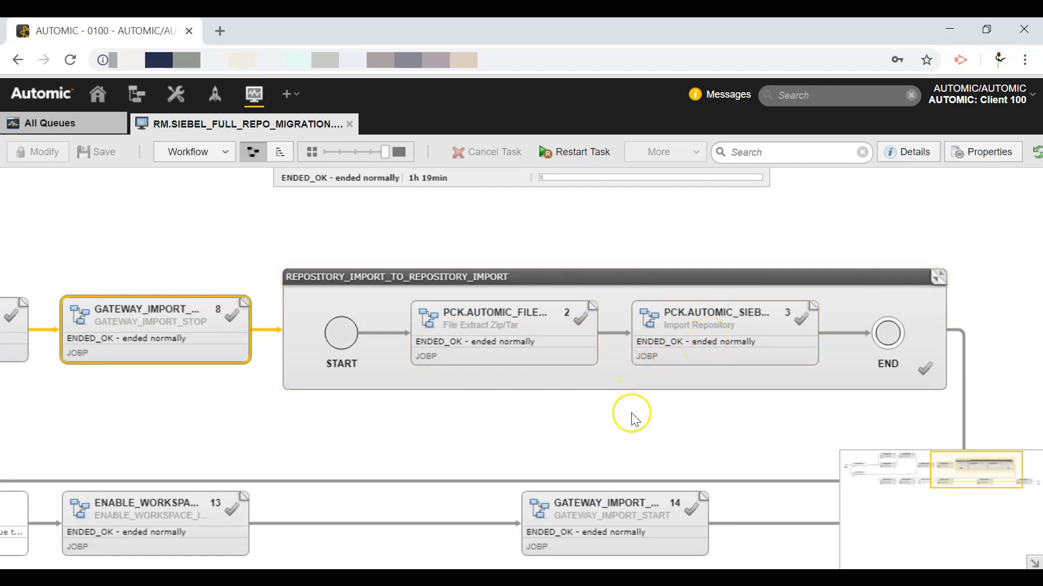
{"action": "left_click_drag", "start_coordinate": [630, 414], "coordinate": [481, 419]}
{"action": "left_click", "coordinate": [682, 321]}
{"action": "left_click", "coordinate": [663, 316]}
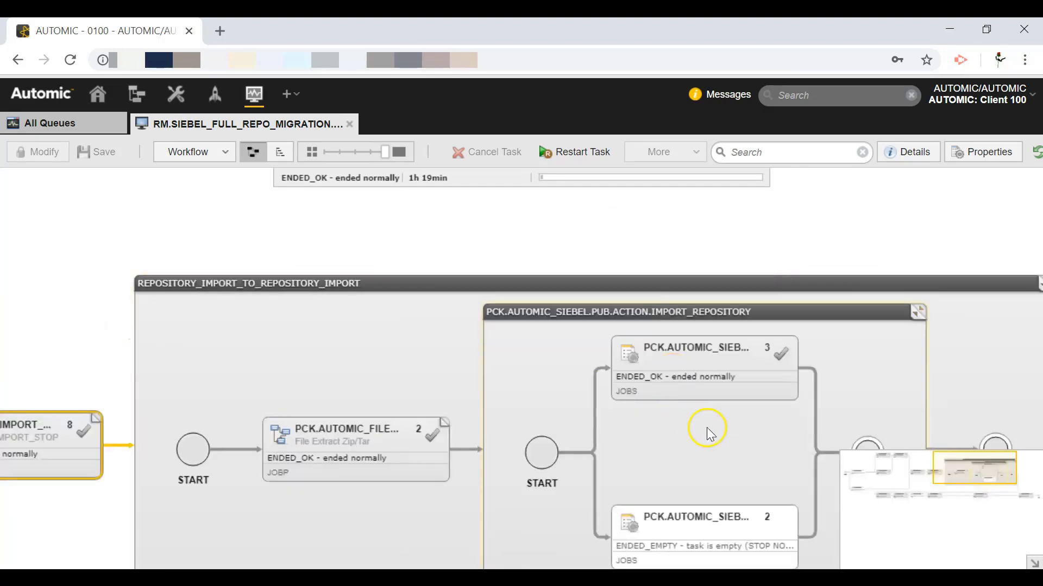
{"action": "left_click", "coordinate": [706, 371]}
{"action": "right_click", "coordinate": [708, 374]}
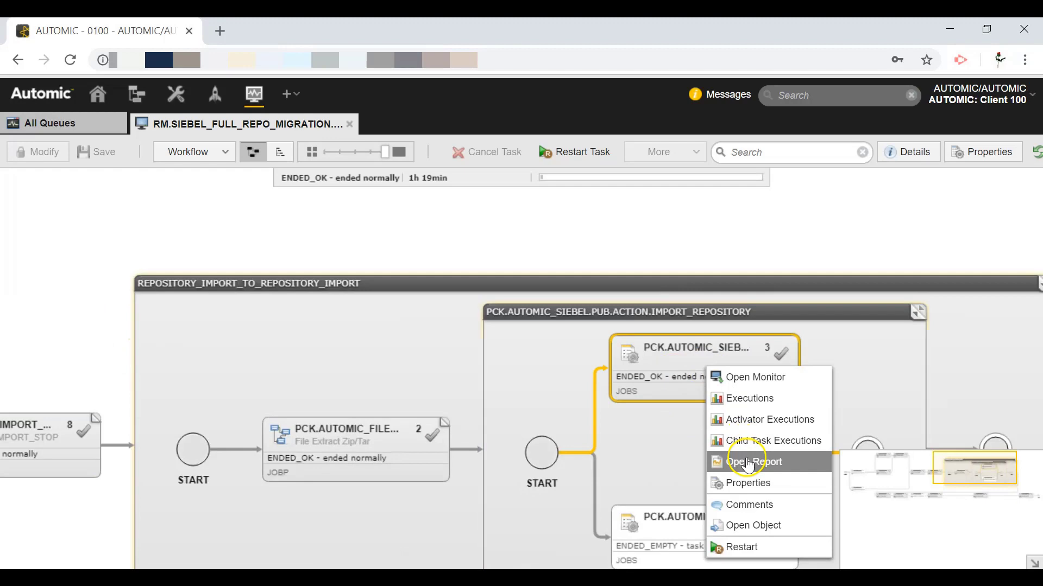
{"action": "left_click", "coordinate": [743, 461]}
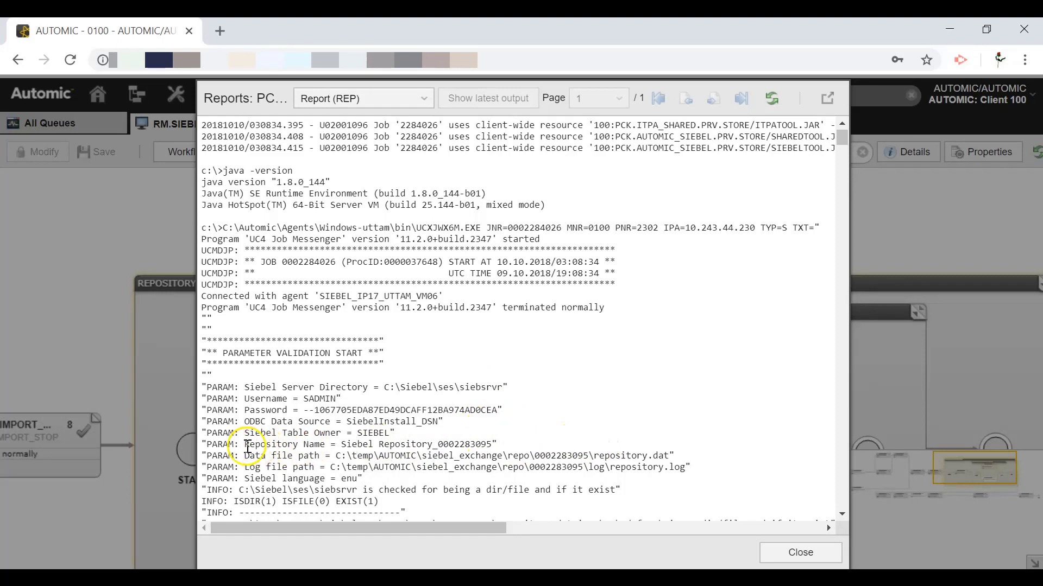
{"action": "left_click_drag", "start_coordinate": [244, 445], "coordinate": [337, 444]}
{"action": "left_click", "coordinate": [426, 444]}
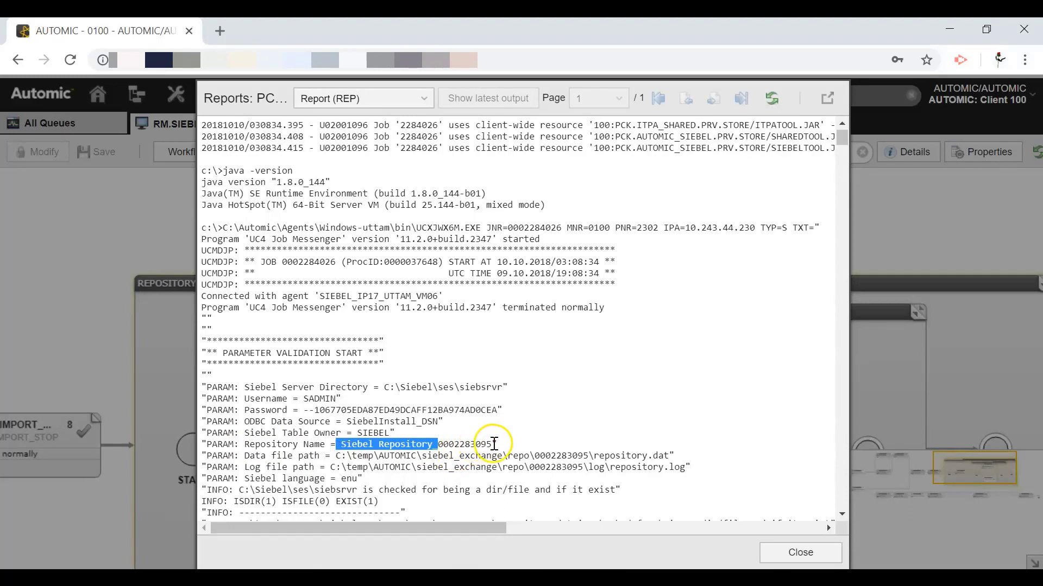
{"action": "left_click_drag", "start_coordinate": [495, 444], "coordinate": [437, 444]}
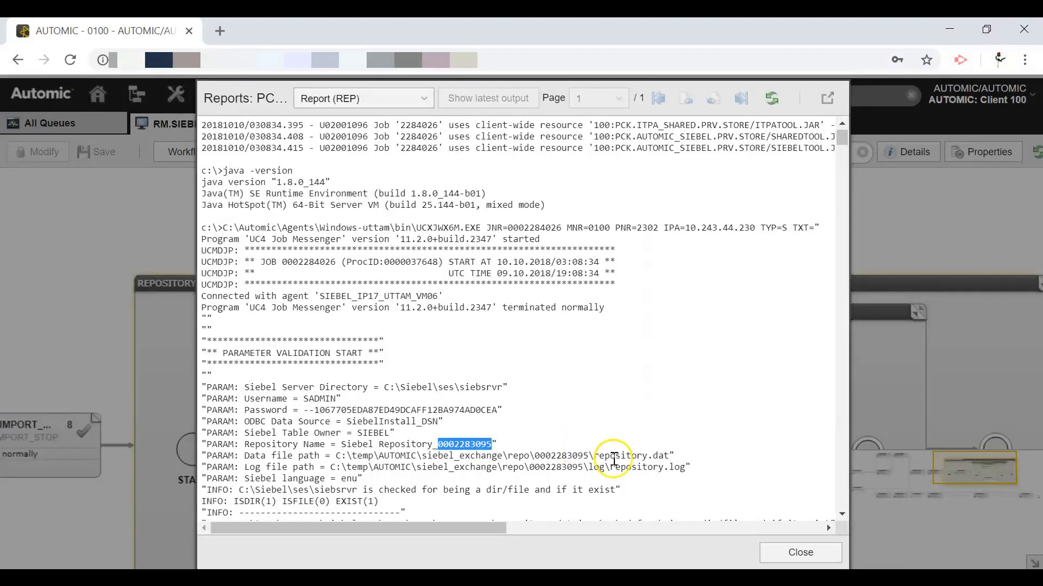
{"action": "left_click", "coordinate": [783, 544]}
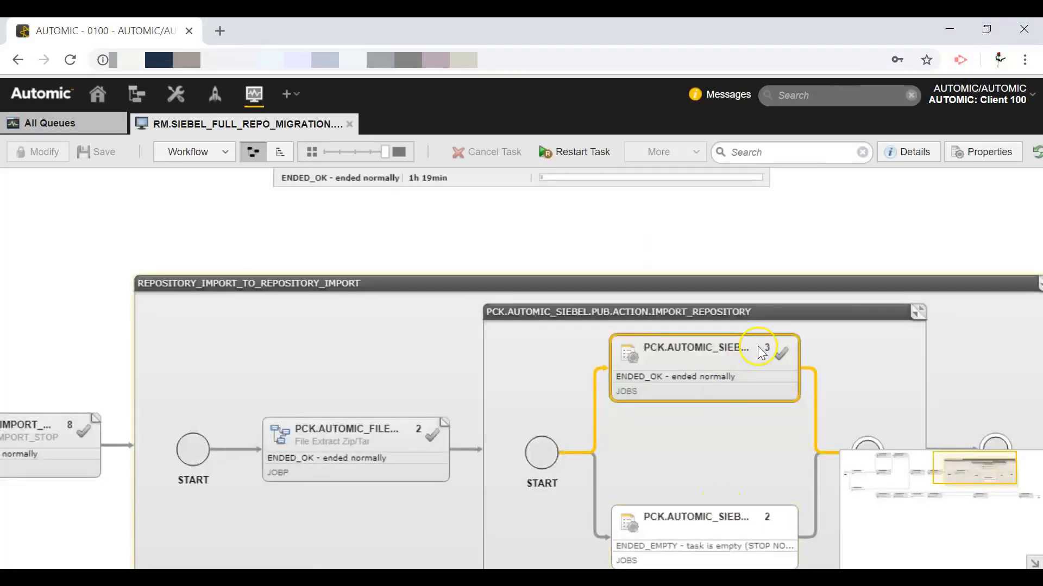
Step: Collapse the IMPORT_REPOSITORY and REPOSITORY_IMPORT sub-workflows
{"action": "left_click", "coordinate": [912, 314]}
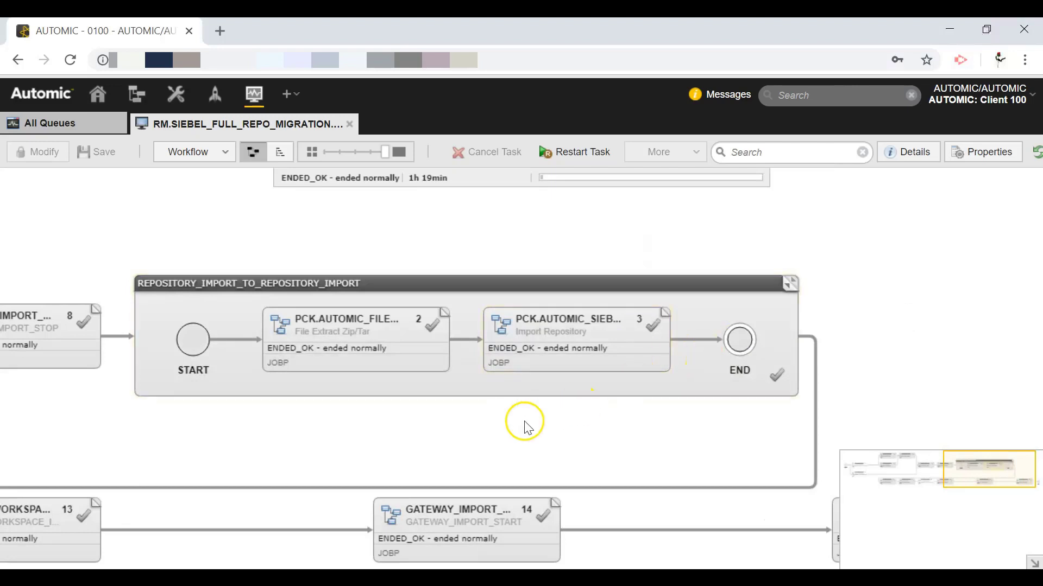
{"action": "left_click_drag", "start_coordinate": [526, 424], "coordinate": [563, 423]}
{"action": "left_click", "coordinate": [829, 282]}
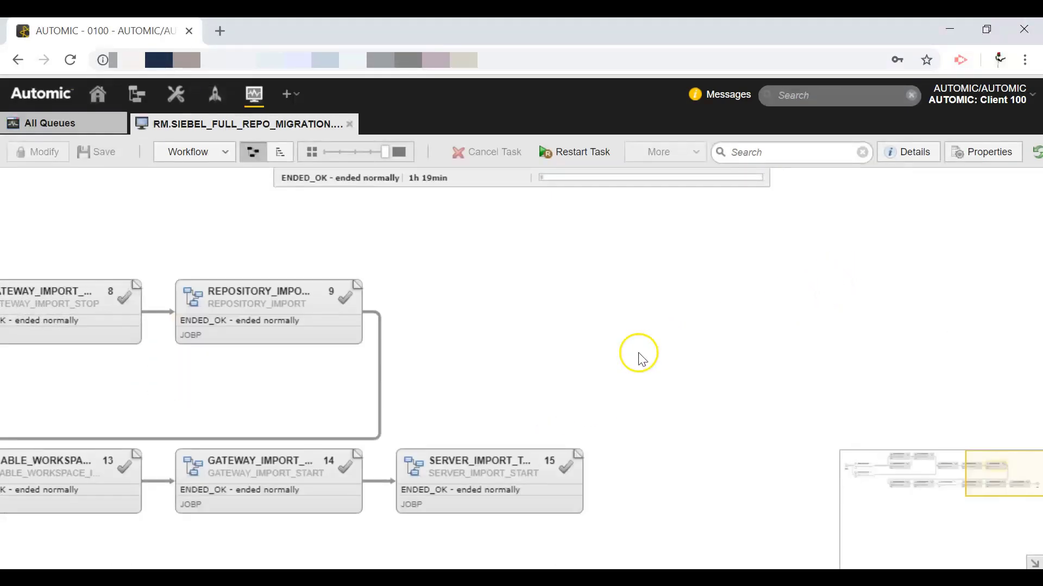
{"action": "left_click_drag", "start_coordinate": [279, 389], "coordinate": [614, 365]}
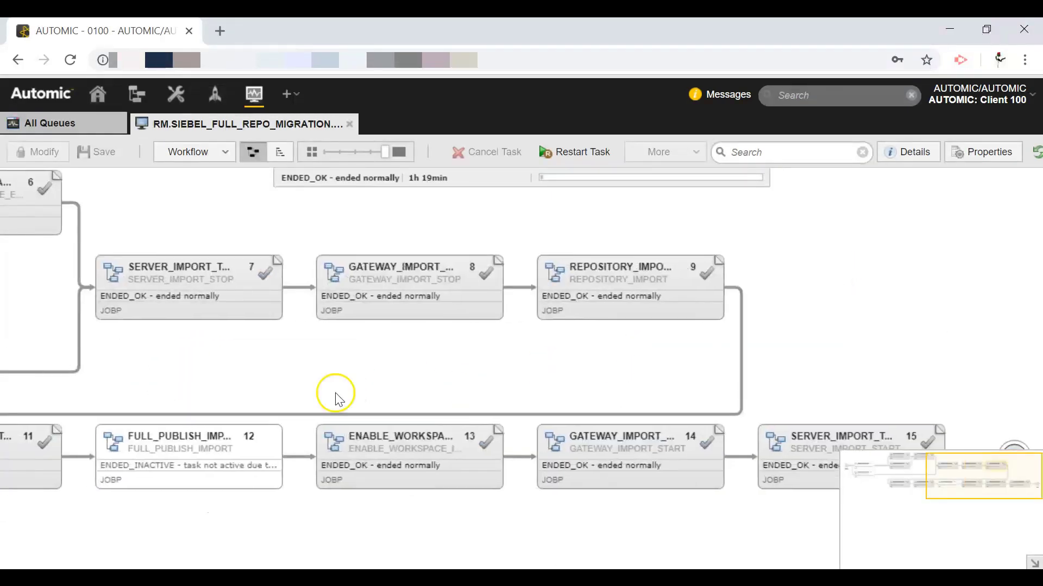
Step: Expand task 10 SERVER_IMPORT_NOTIFICATION and its Rename Repository Odbcsql step into jobs
{"action": "left_click_drag", "start_coordinate": [284, 391], "coordinate": [424, 376]}
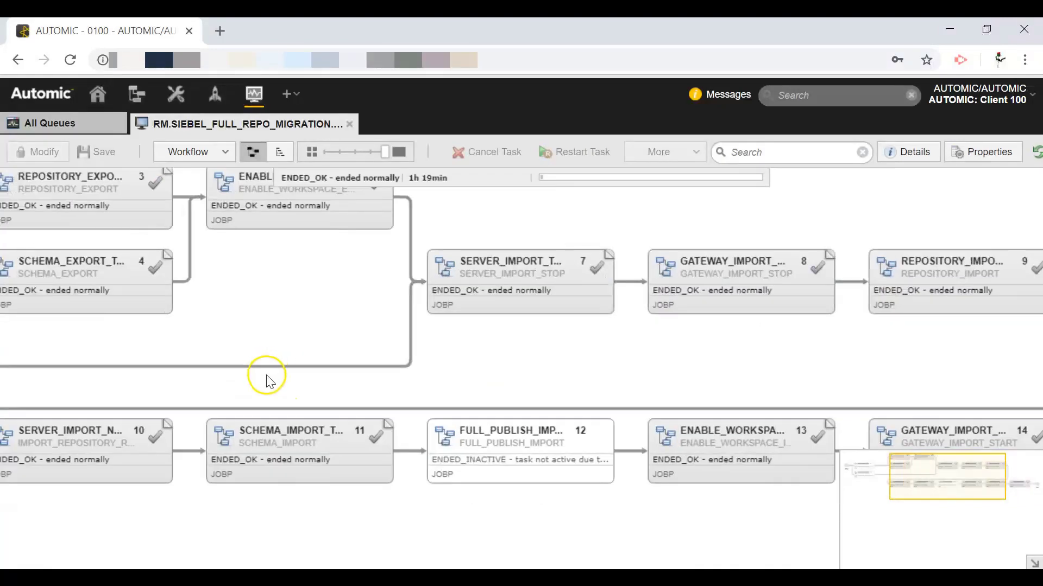
{"action": "left_click_drag", "start_coordinate": [280, 384], "coordinate": [452, 380]}
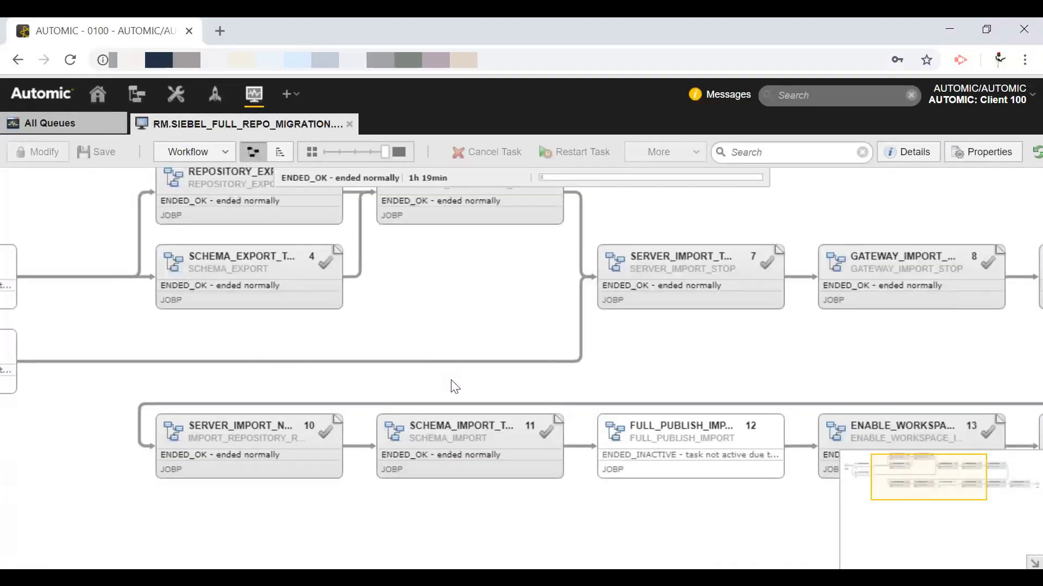
{"action": "left_click", "coordinate": [334, 421]}
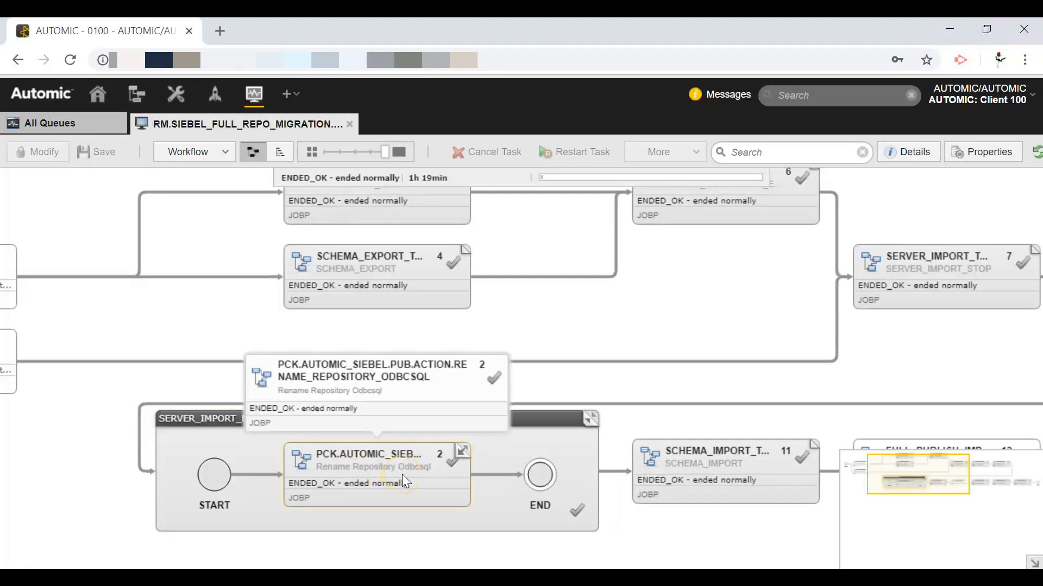
{"action": "left_click", "coordinate": [464, 453]}
{"action": "left_click", "coordinate": [507, 494]}
{"action": "right_click", "coordinate": [507, 494]}
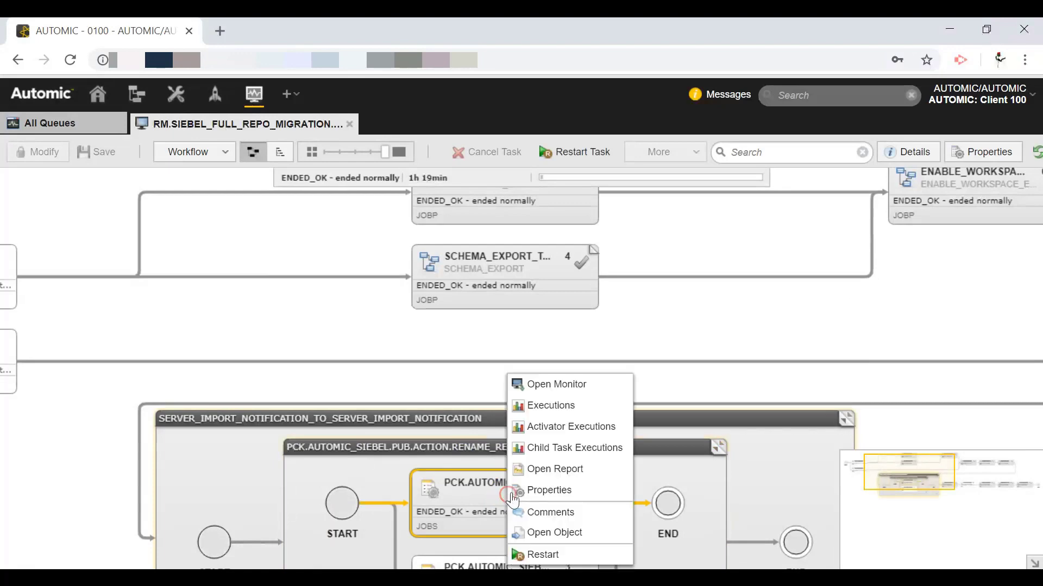
{"action": "left_click", "coordinate": [541, 468]}
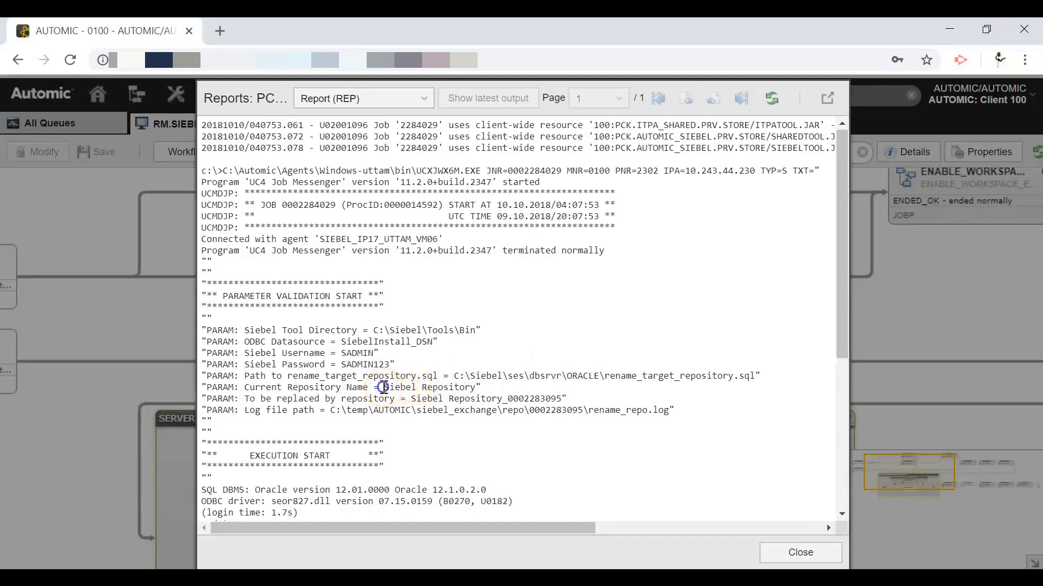
{"action": "left_click_drag", "start_coordinate": [384, 388], "coordinate": [475, 386]}
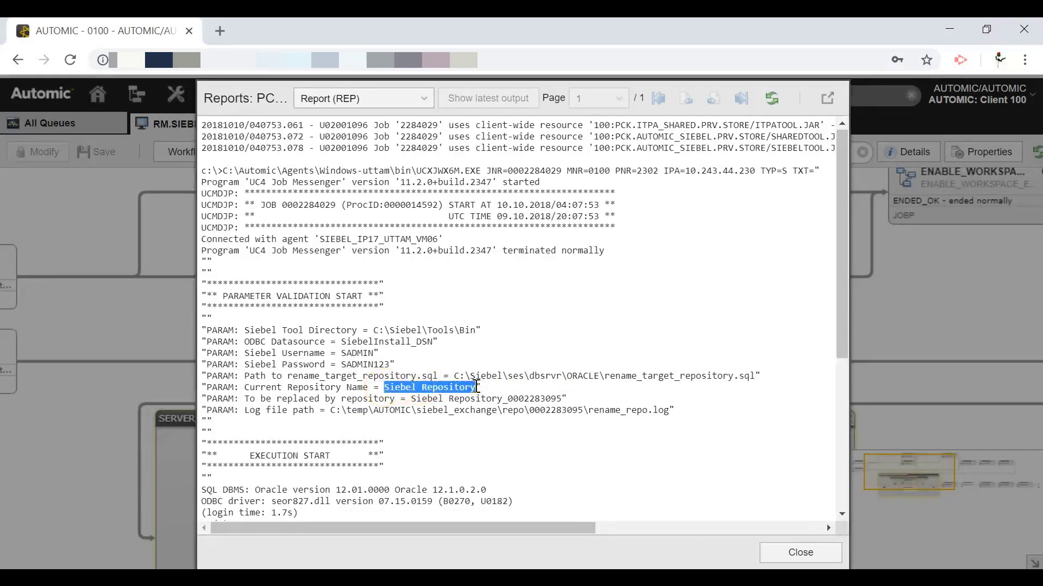
{"action": "left_click", "coordinate": [412, 398]}
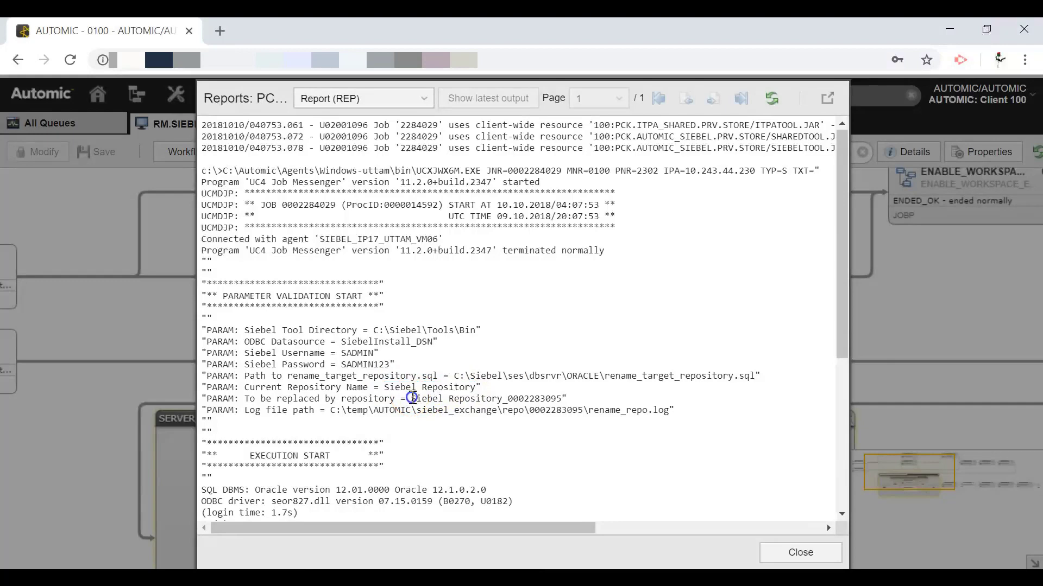
{"action": "left_click_drag", "start_coordinate": [412, 398], "coordinate": [562, 400]}
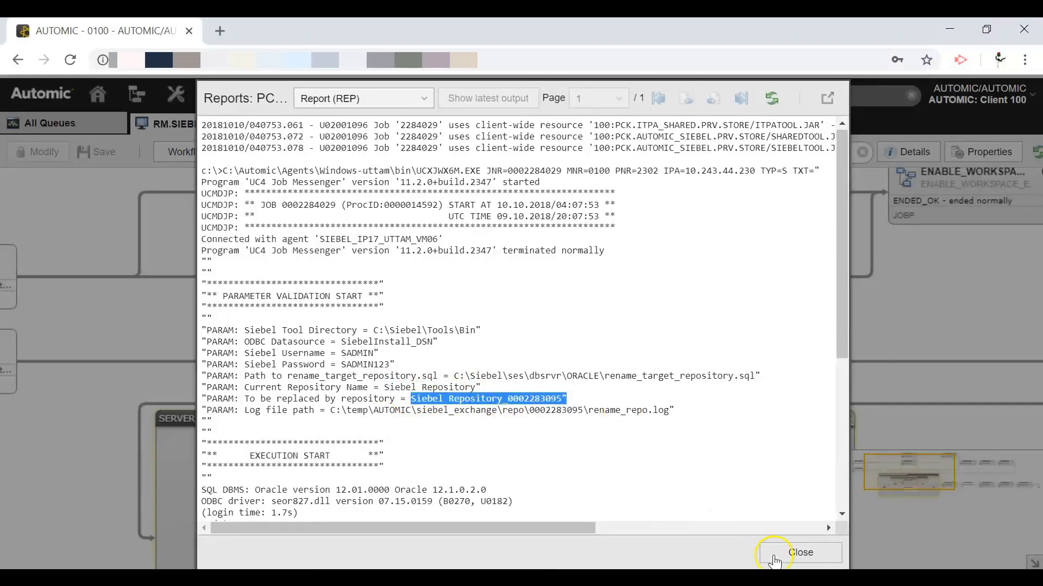
{"action": "left_click", "coordinate": [799, 552]}
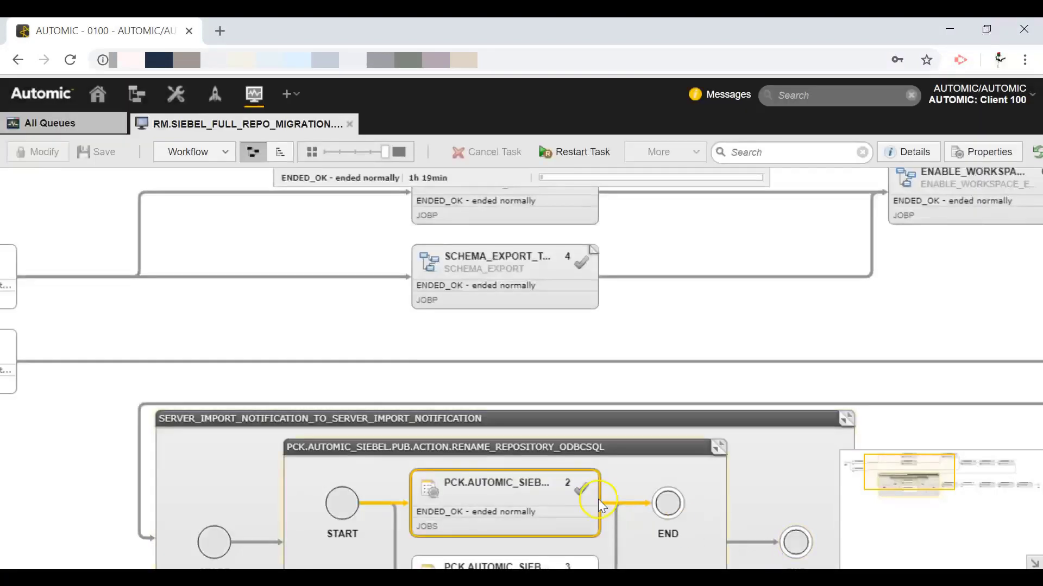
Step: Collapse SERVER_IMPORT_NOTIFICATION and expand the SCHEMA_IMPORT task into its sub-workflow
{"action": "left_click", "coordinate": [847, 423]}
{"action": "left_click_drag", "start_coordinate": [595, 515], "coordinate": [540, 508]}
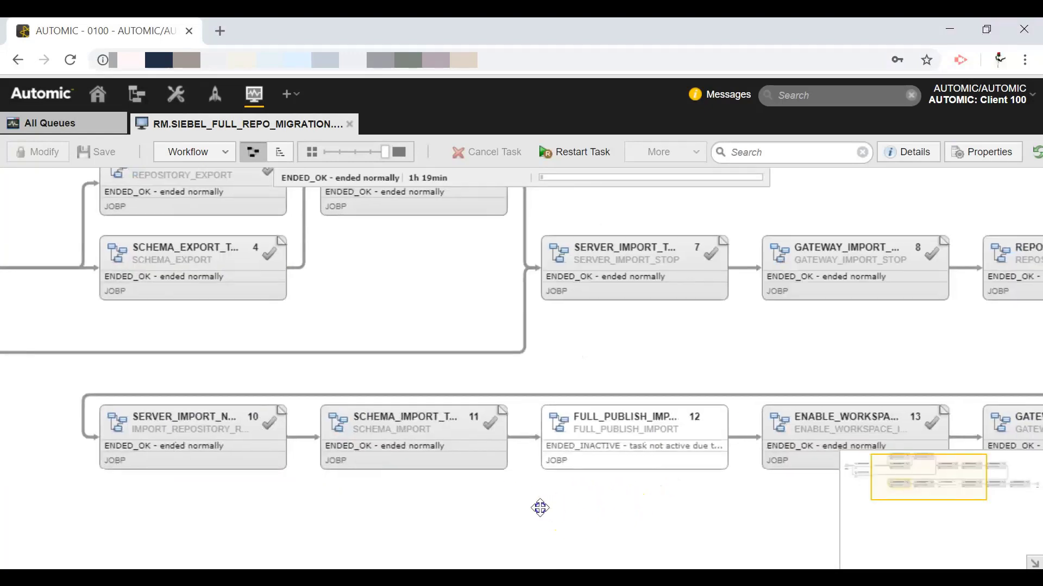
{"action": "left_click", "coordinate": [463, 488]}
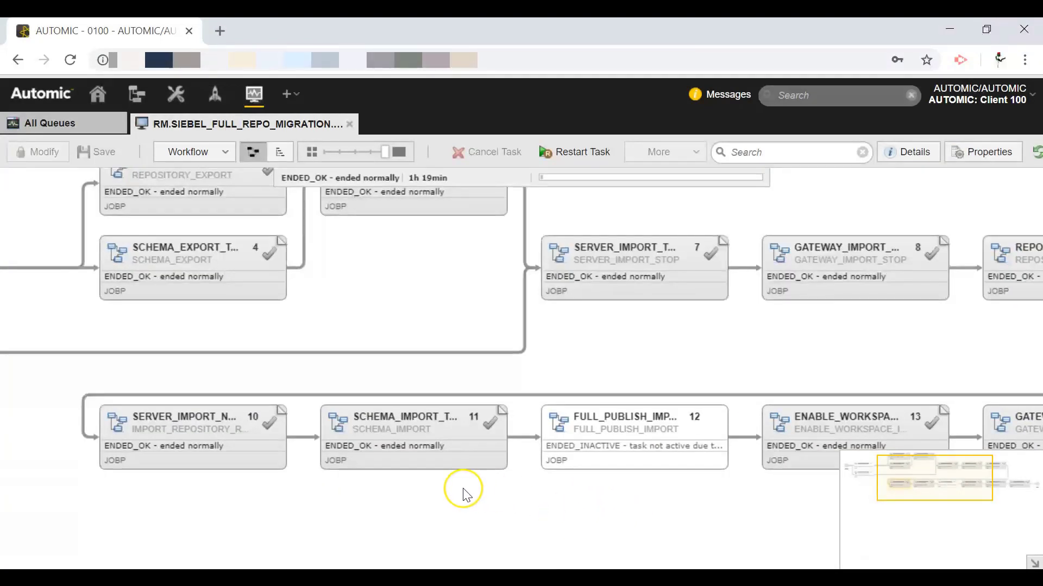
{"action": "left_click", "coordinate": [501, 409]}
{"action": "left_click_drag", "start_coordinate": [562, 487], "coordinate": [345, 458]}
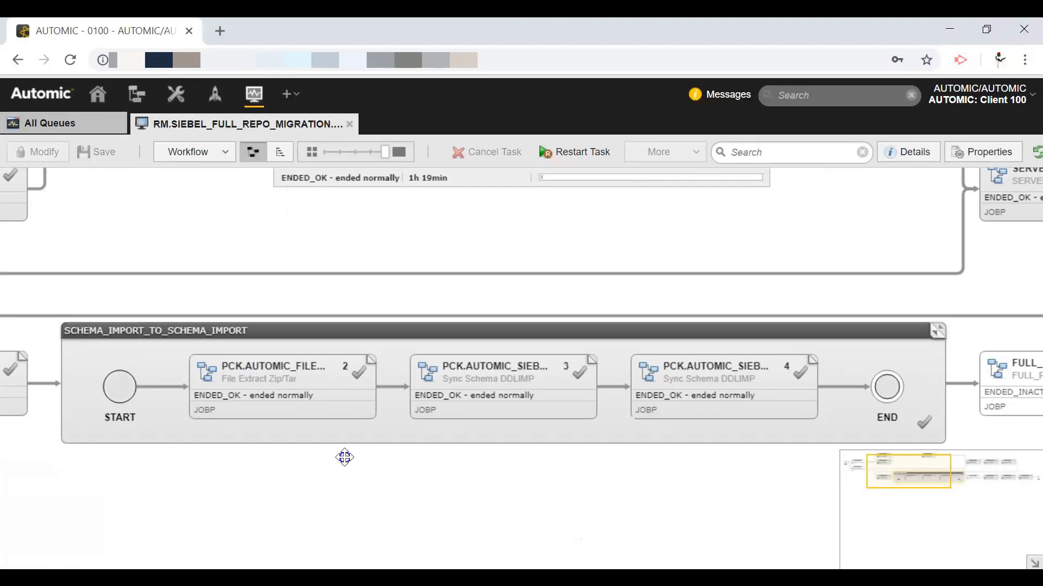
Step: Expand Sync Schema DDLIMP step 3 into its jobs and select the first job
{"action": "left_click", "coordinate": [296, 405]}
{"action": "mouse_move", "coordinate": [288, 387]}
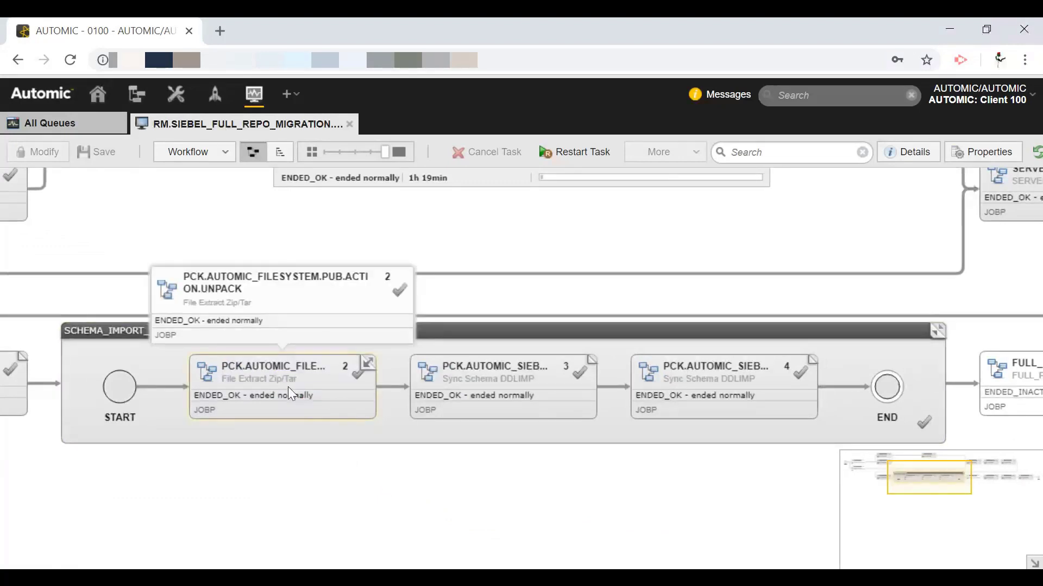
{"action": "left_click", "coordinate": [467, 389]}
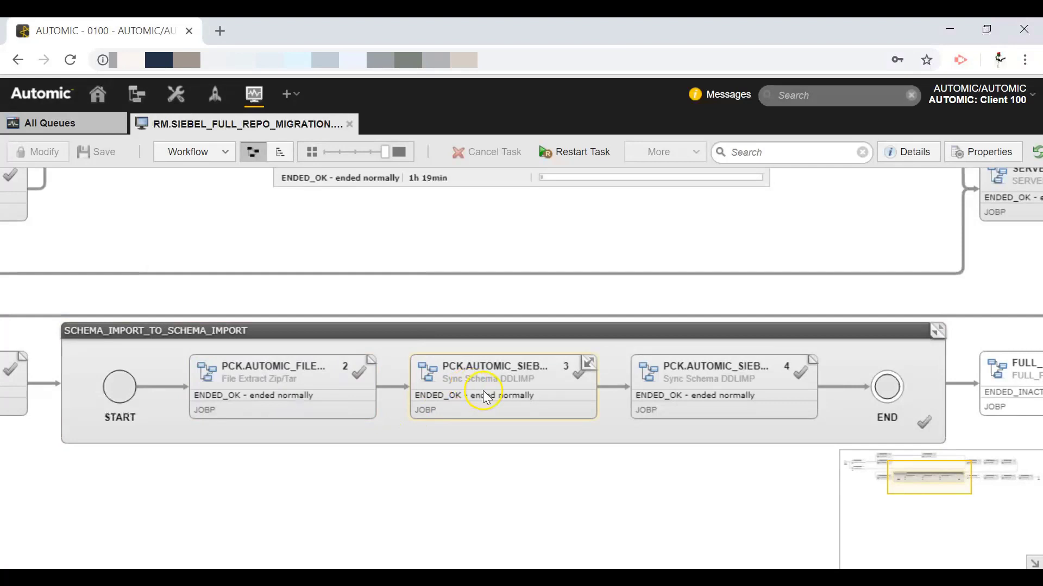
{"action": "mouse_move", "coordinate": [495, 395]}
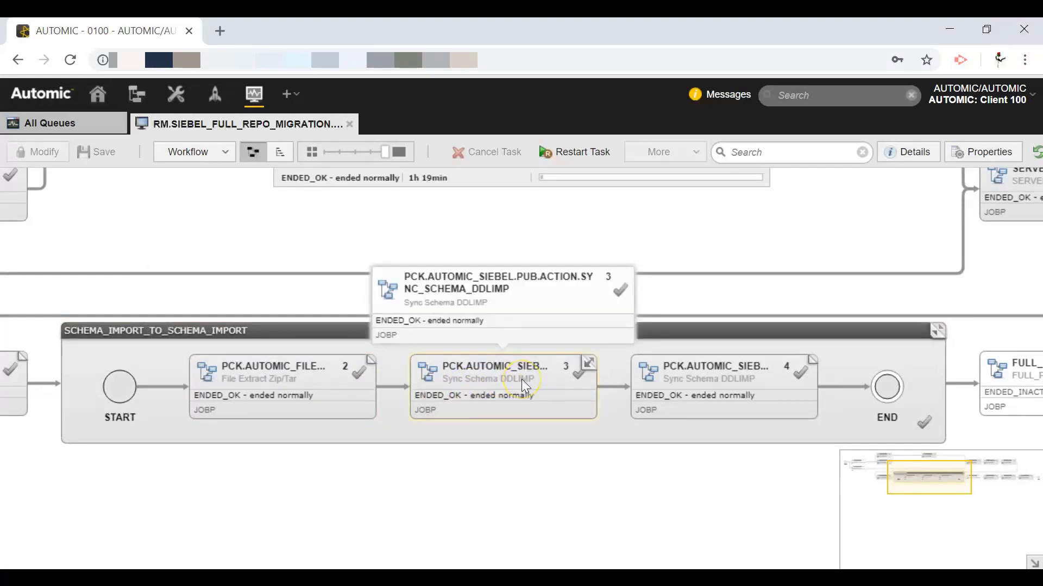
{"action": "left_click", "coordinate": [587, 360]}
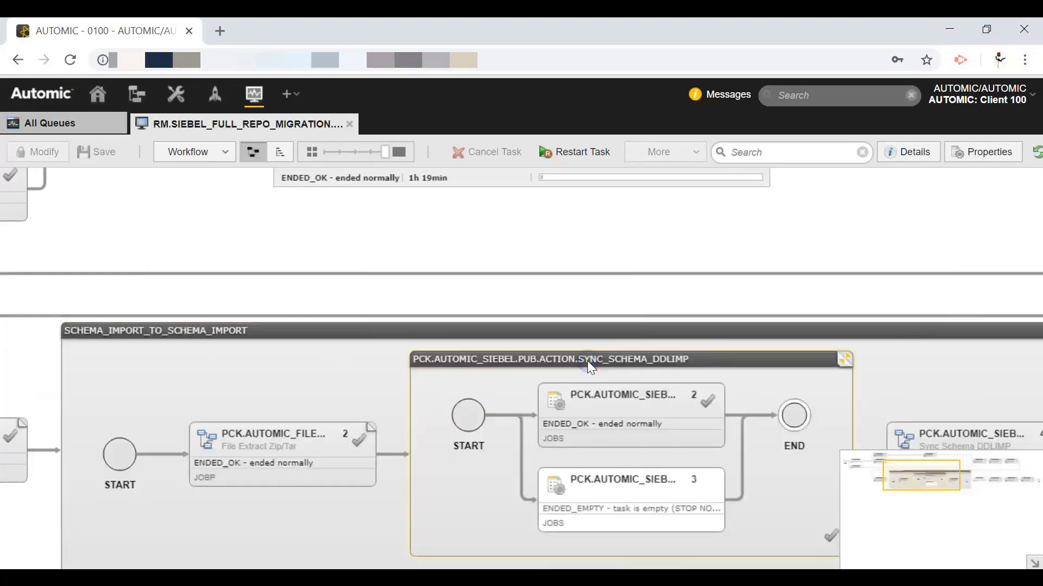
{"action": "left_click", "coordinate": [594, 400]}
Step: Open the first sync schema job's report, scroll through it horizontally, and close it
{"action": "right_click", "coordinate": [594, 400]}
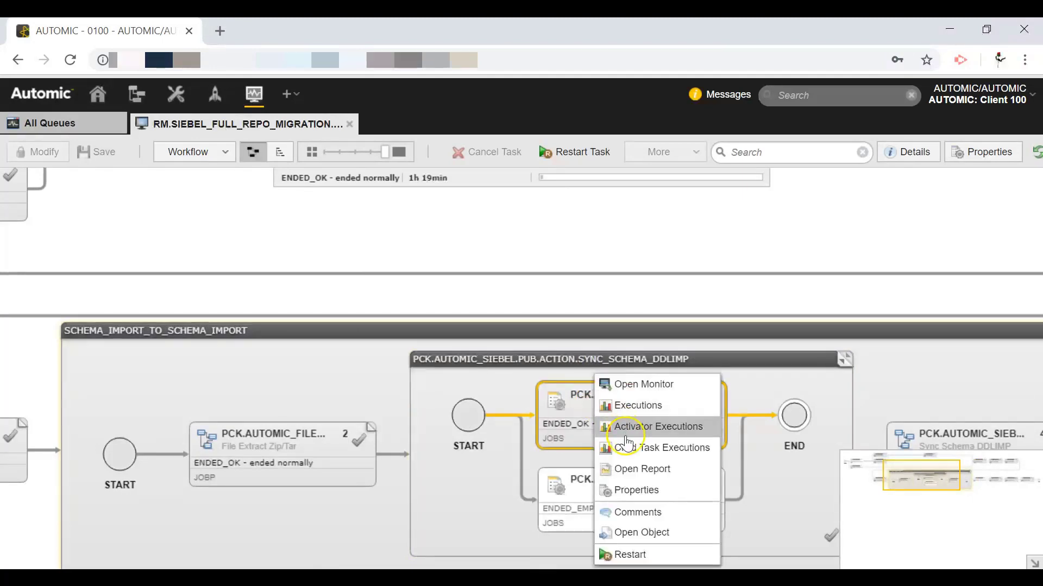
{"action": "left_click", "coordinate": [635, 470]}
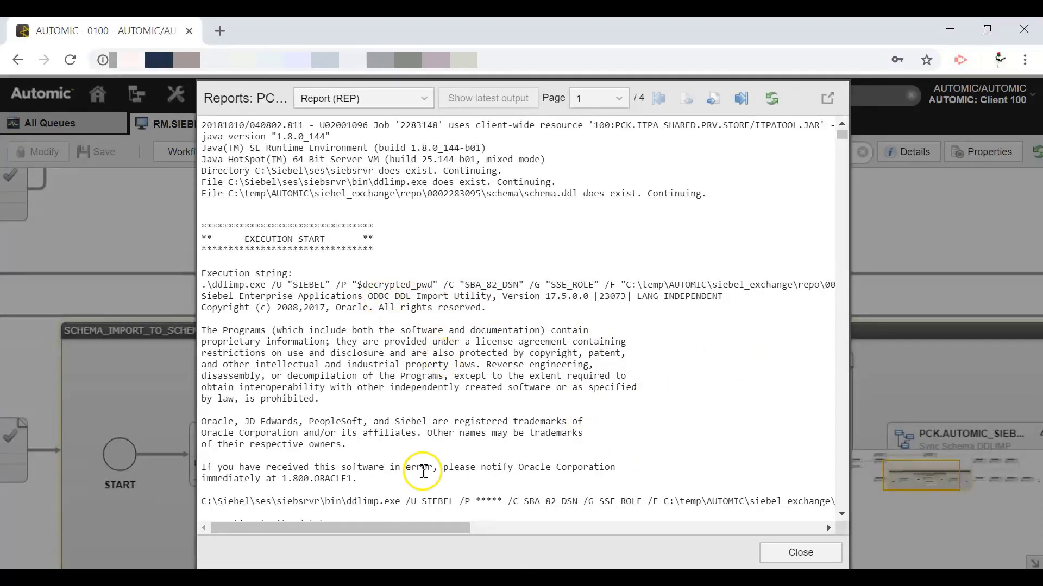
{"action": "left_click", "coordinate": [841, 514]}
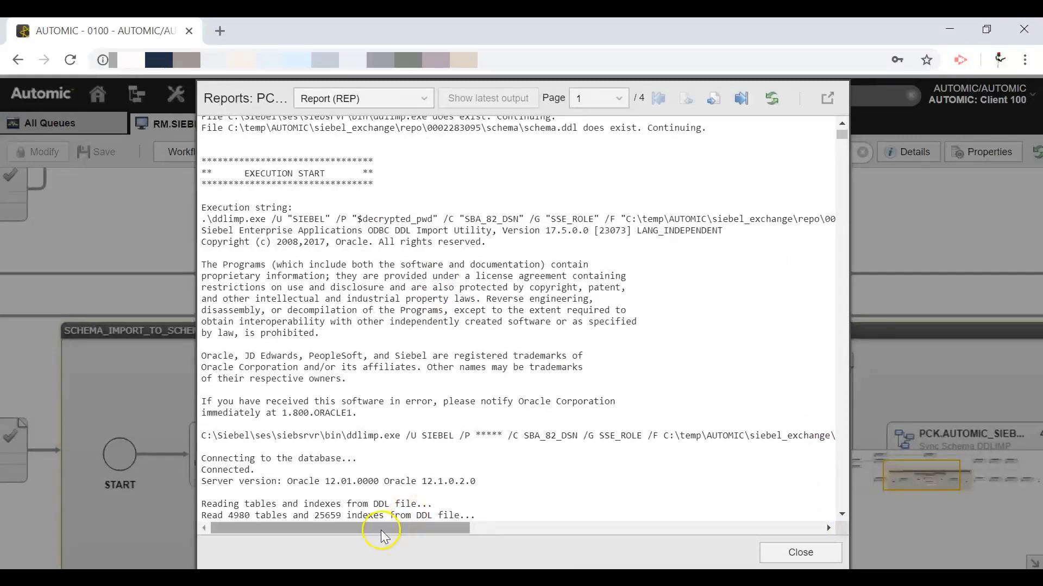
{"action": "left_click_drag", "start_coordinate": [380, 530], "coordinate": [552, 530]}
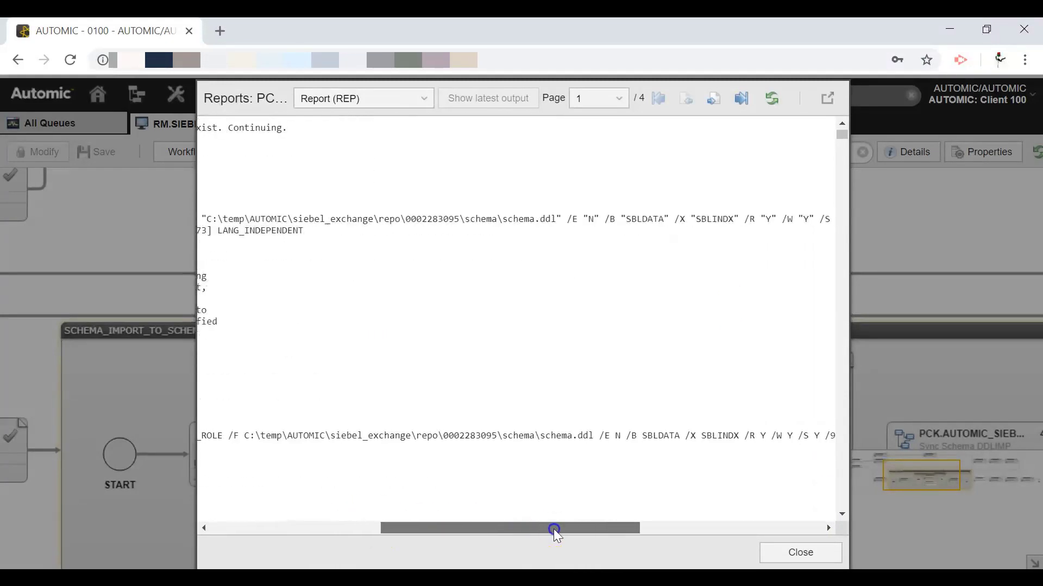
{"action": "left_click_drag", "start_coordinate": [594, 435], "coordinate": [524, 436]}
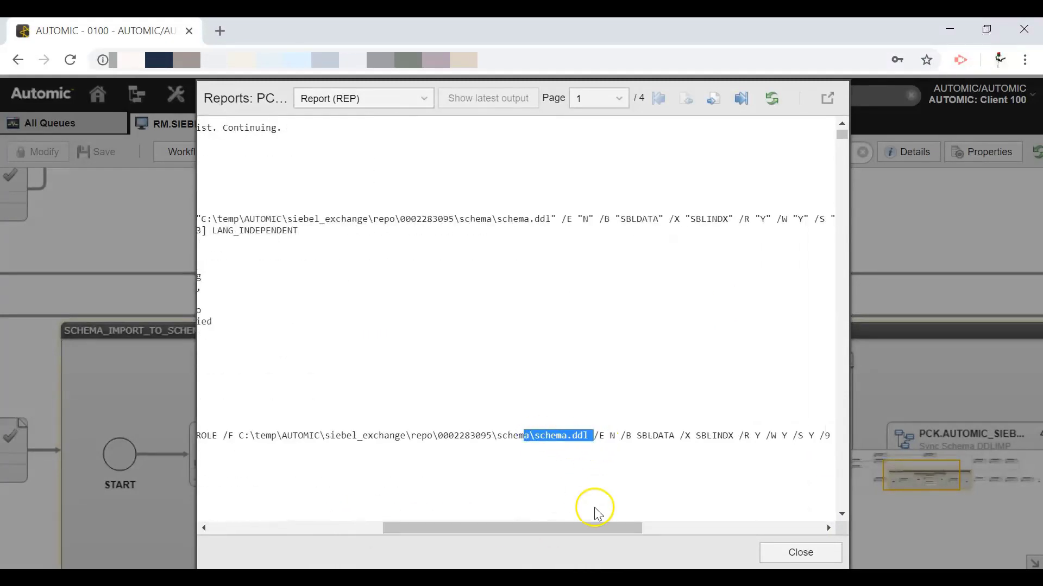
{"action": "left_click_drag", "start_coordinate": [595, 525], "coordinate": [774, 529]}
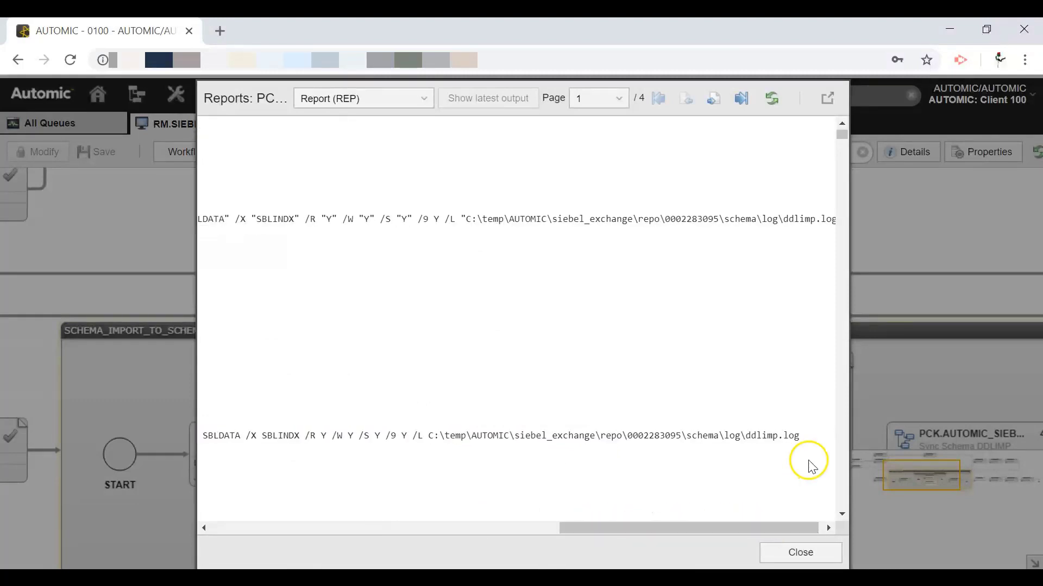
{"action": "left_click_drag", "start_coordinate": [808, 438], "coordinate": [547, 437]}
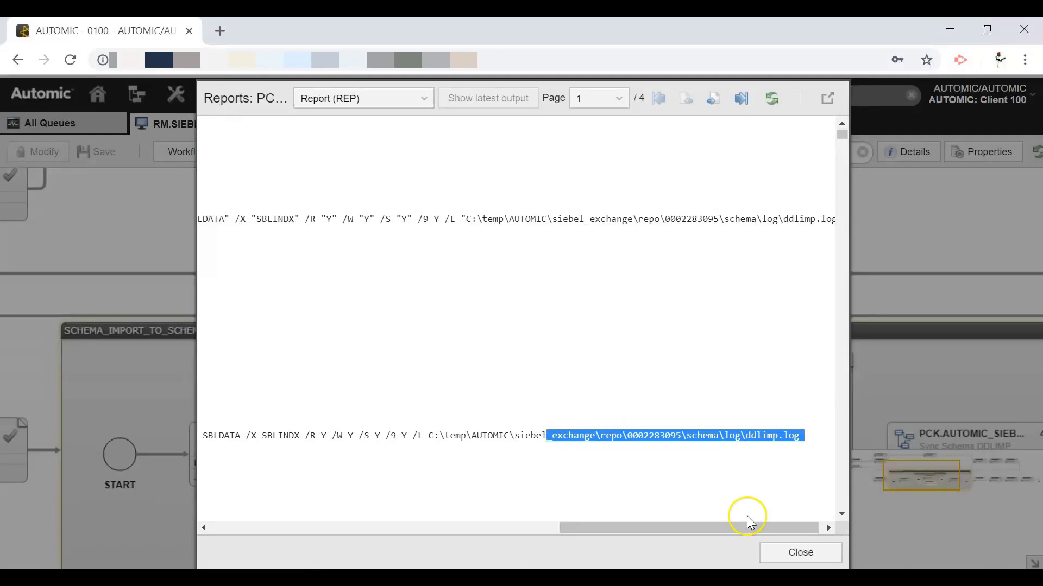
{"action": "left_click", "coordinate": [784, 554]}
Step: Read job 2's report to page 4/4: 4980 tables merged, 264 indexes modified, 0 errors; close it
{"action": "left_click", "coordinate": [599, 408]}
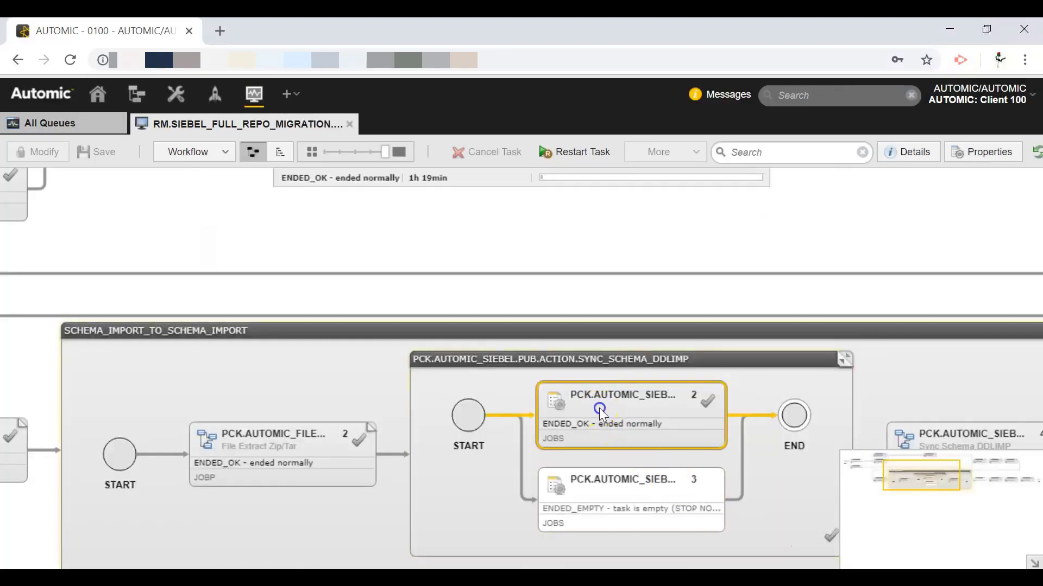
{"action": "right_click", "coordinate": [600, 408]}
{"action": "left_click", "coordinate": [642, 469]}
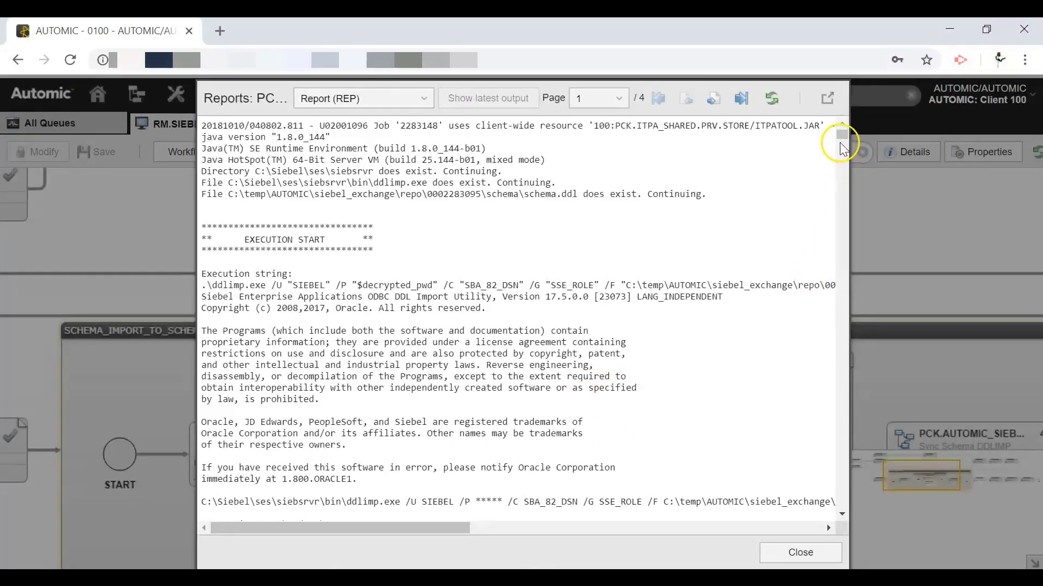
{"action": "left_click_drag", "start_coordinate": [842, 143], "coordinate": [846, 514]}
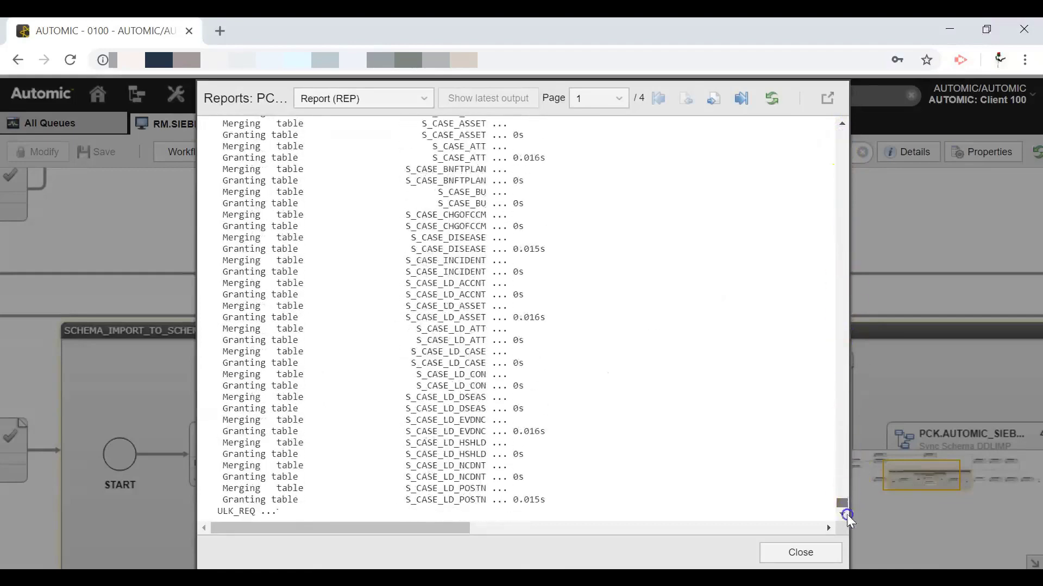
{"action": "left_click", "coordinate": [713, 100]}
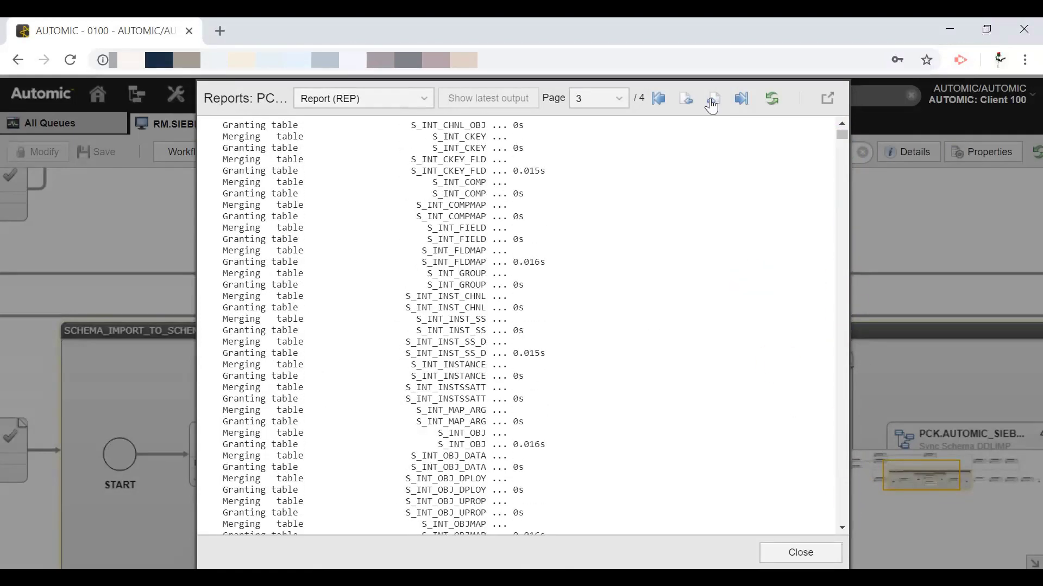
{"action": "left_click", "coordinate": [713, 101]}
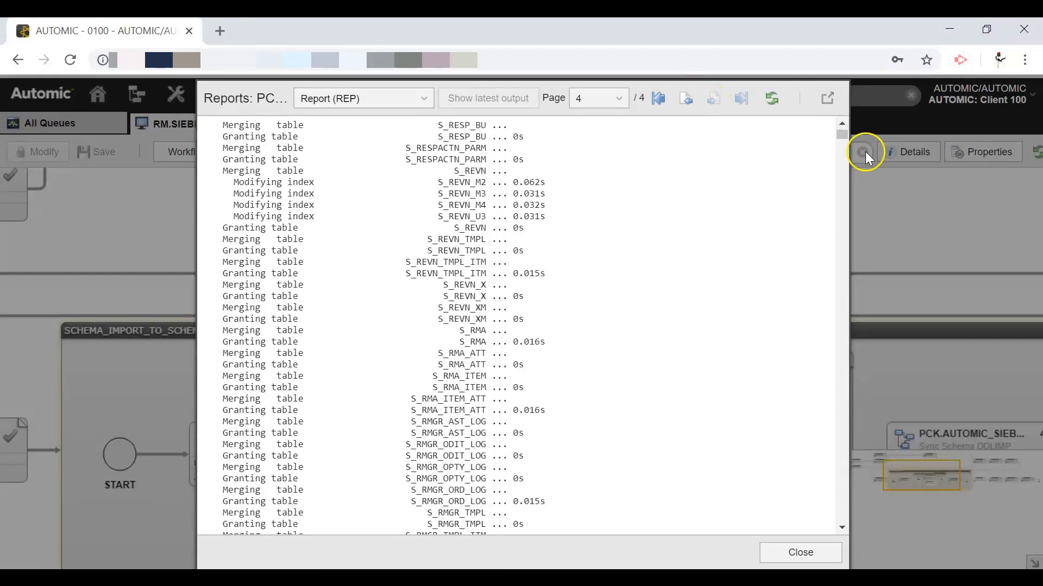
{"action": "left_click_drag", "start_coordinate": [844, 137], "coordinate": [830, 534]}
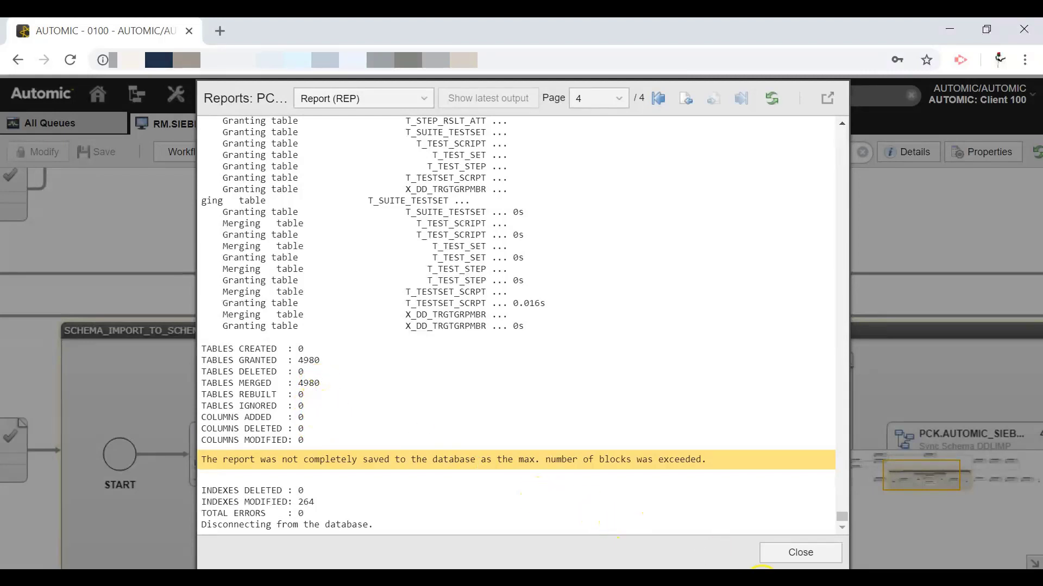
{"action": "left_click", "coordinate": [793, 553]}
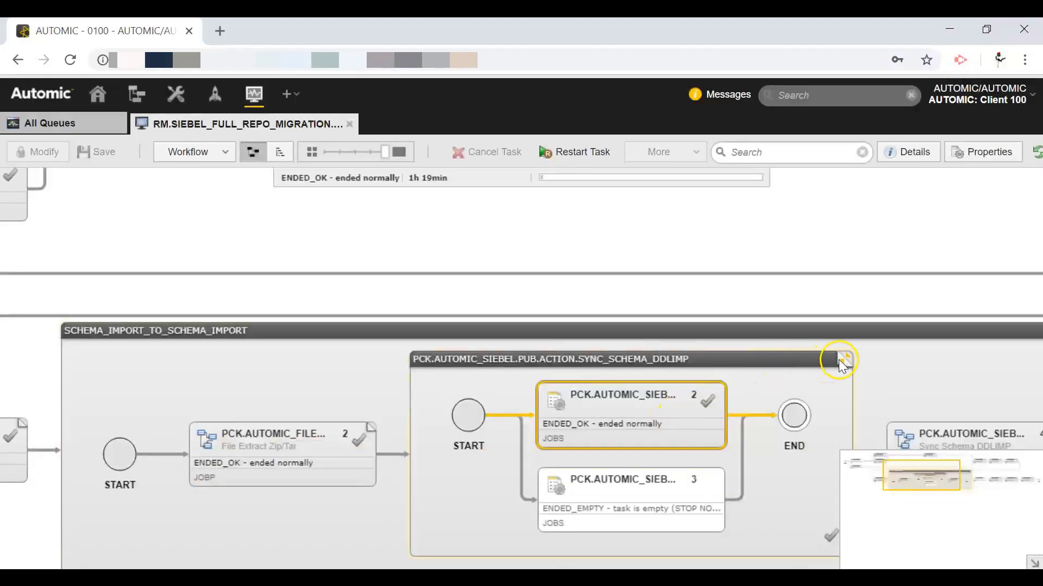
Step: Collapse the Sync Schema DDLIMP job and check the SCHEMA_IMPORT tasks all ended OK
{"action": "left_click", "coordinate": [840, 360]}
{"action": "left_click_drag", "start_coordinate": [726, 470], "coordinate": [530, 450]}
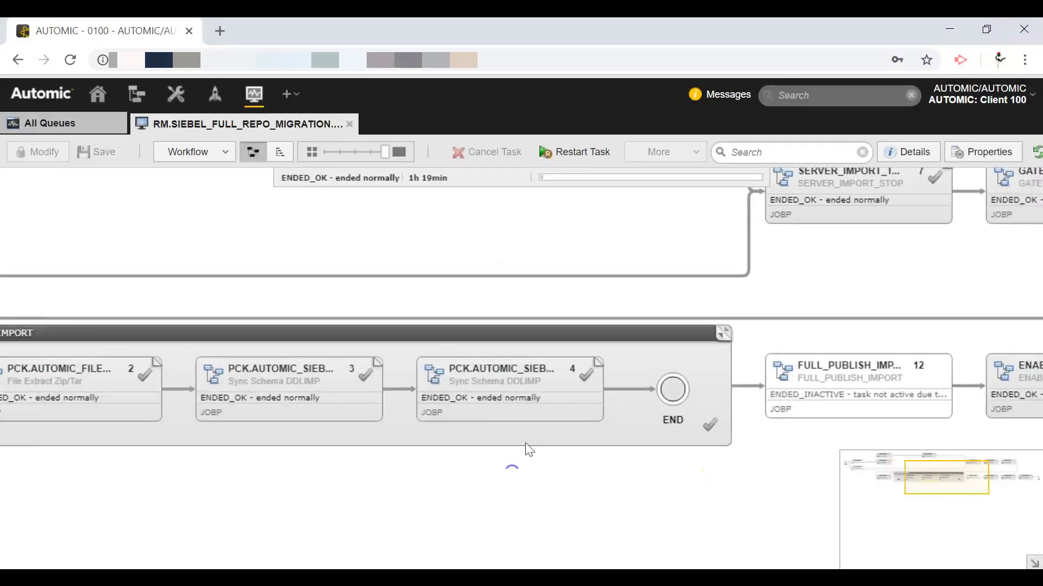
{"action": "left_click", "coordinate": [540, 374]}
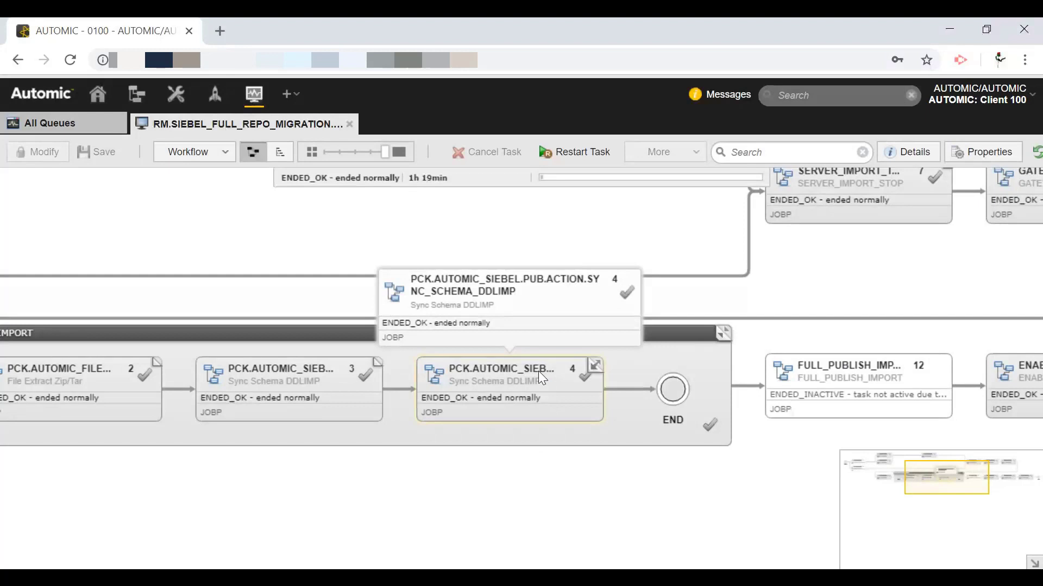
{"action": "left_click", "coordinate": [501, 342]}
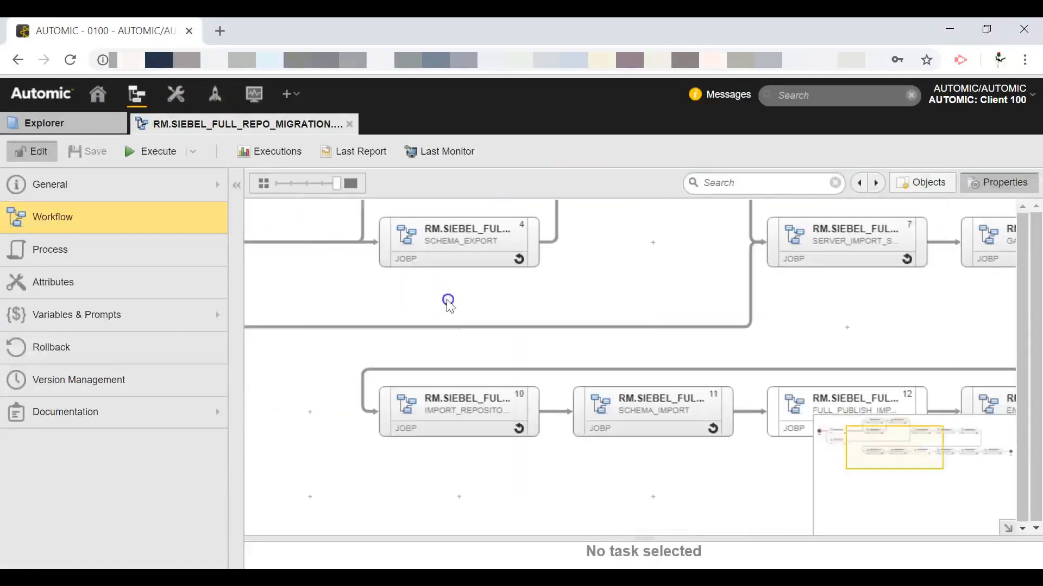
Step: Select task 11 SCHEMA_IMPORT in the definition, showing no conditions and rollback enabled
{"action": "left_click_drag", "start_coordinate": [684, 477], "coordinate": [502, 449]}
{"action": "left_click", "coordinate": [485, 403]}
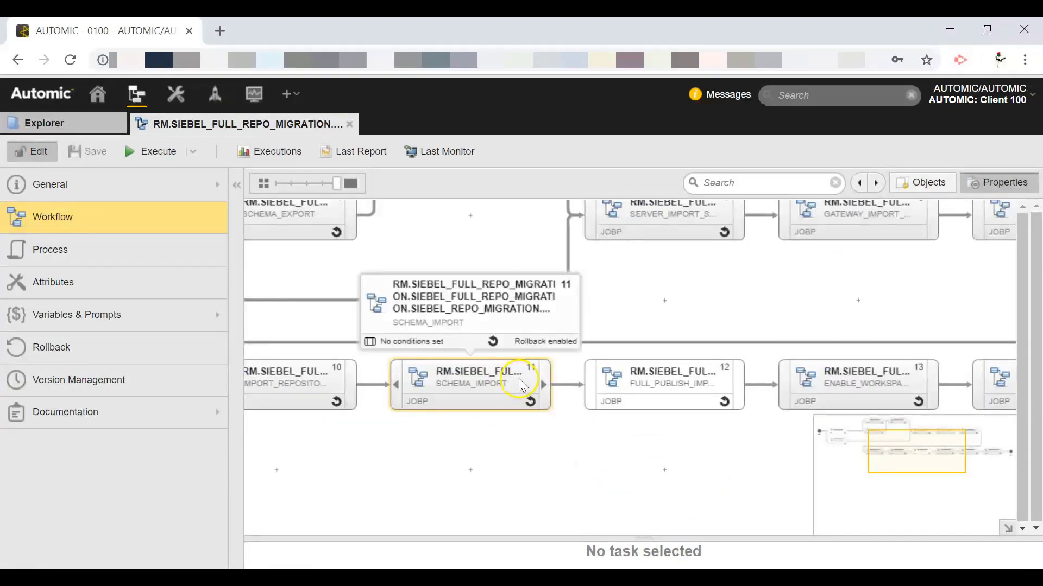
Step: Open the SCHEMA_IMPORT sub-workflow and read task 3's Sync Schema DDLIMP prompt sets
{"action": "double_click", "coordinate": [497, 376]}
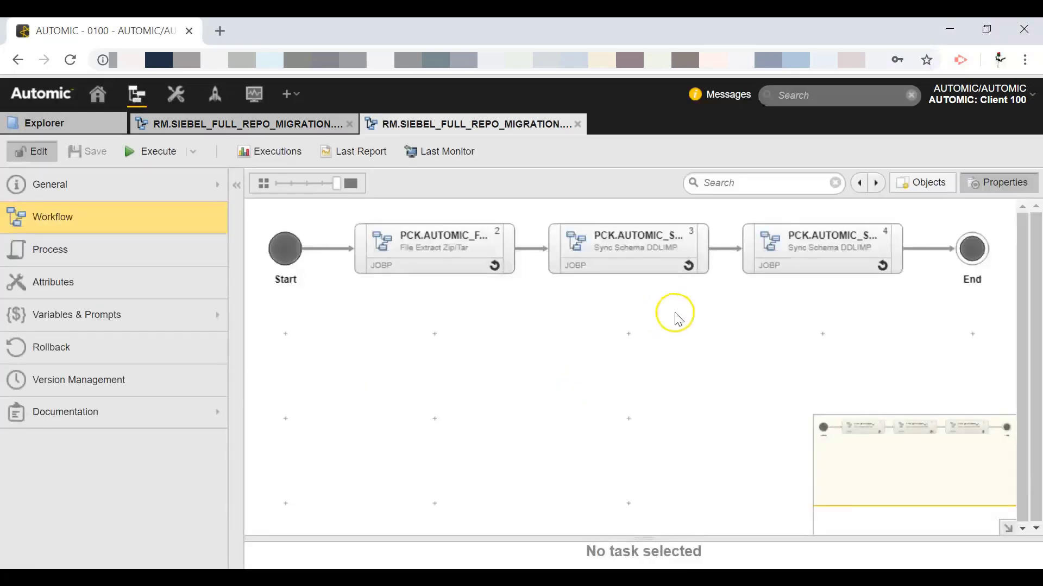
{"action": "left_click_drag", "start_coordinate": [678, 320], "coordinate": [600, 373]}
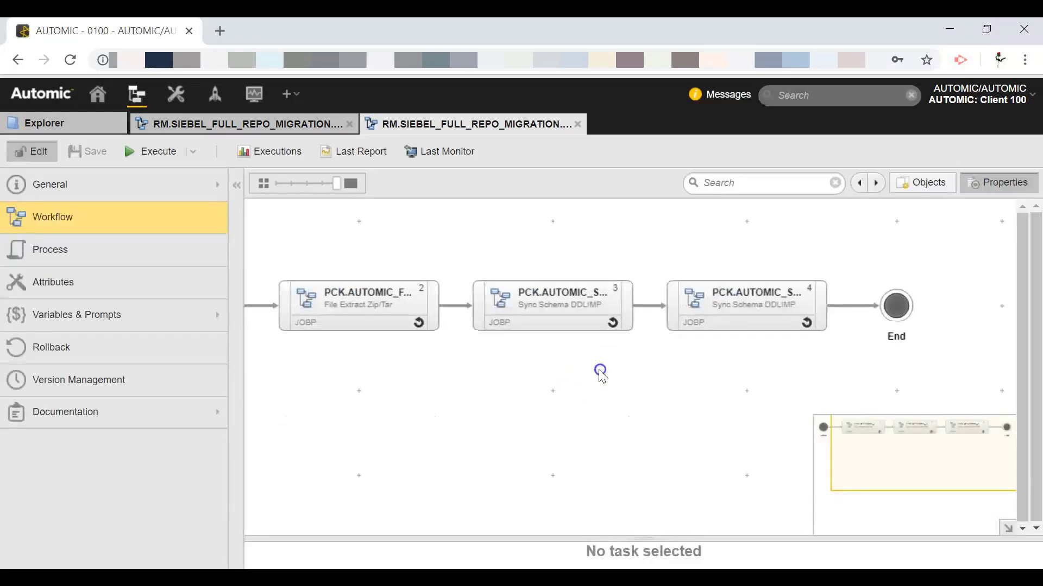
{"action": "left_click", "coordinate": [561, 318]}
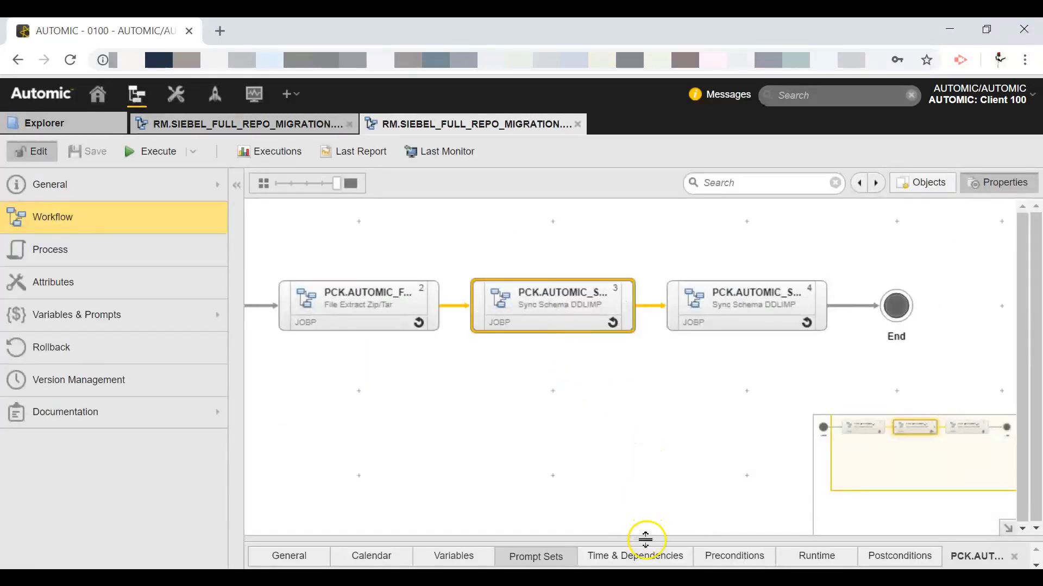
{"action": "left_click_drag", "start_coordinate": [644, 540], "coordinate": [628, 373]}
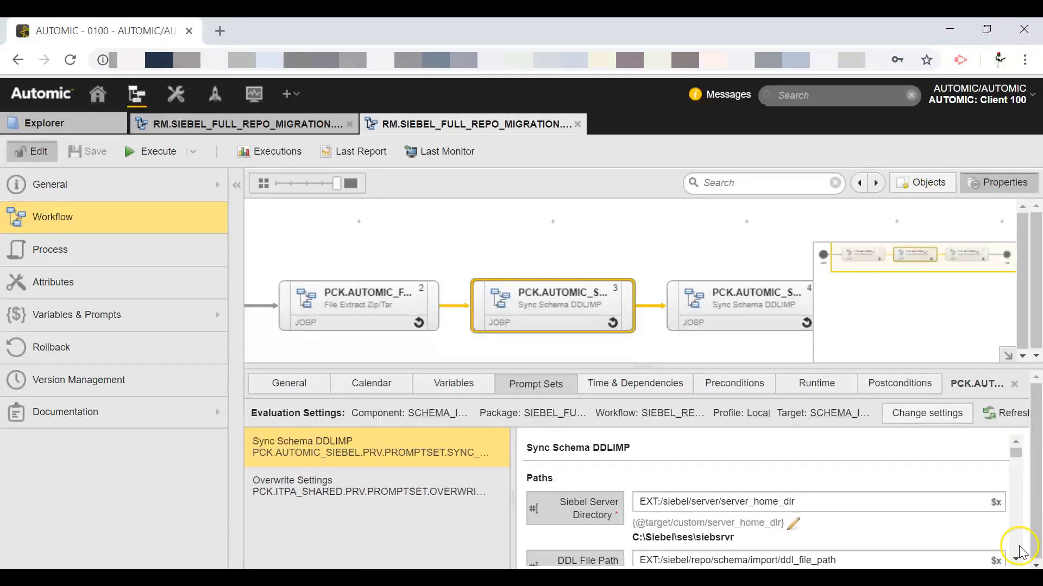
{"action": "scroll", "coordinate": [1019, 557], "scroll_direction": "down", "scroll_amount": 3}
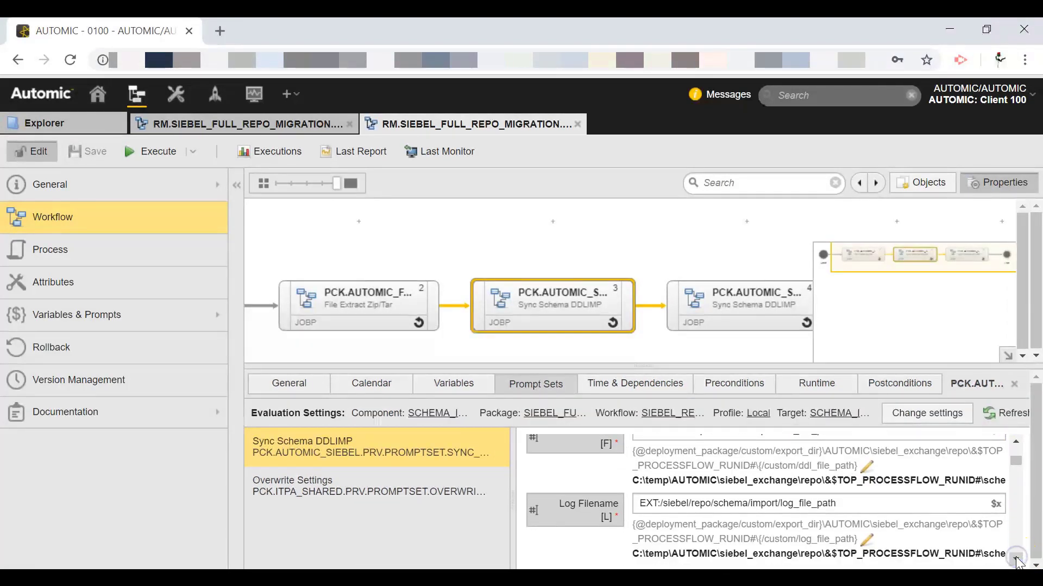
{"action": "scroll", "coordinate": [1018, 561], "scroll_direction": "down", "scroll_amount": 5}
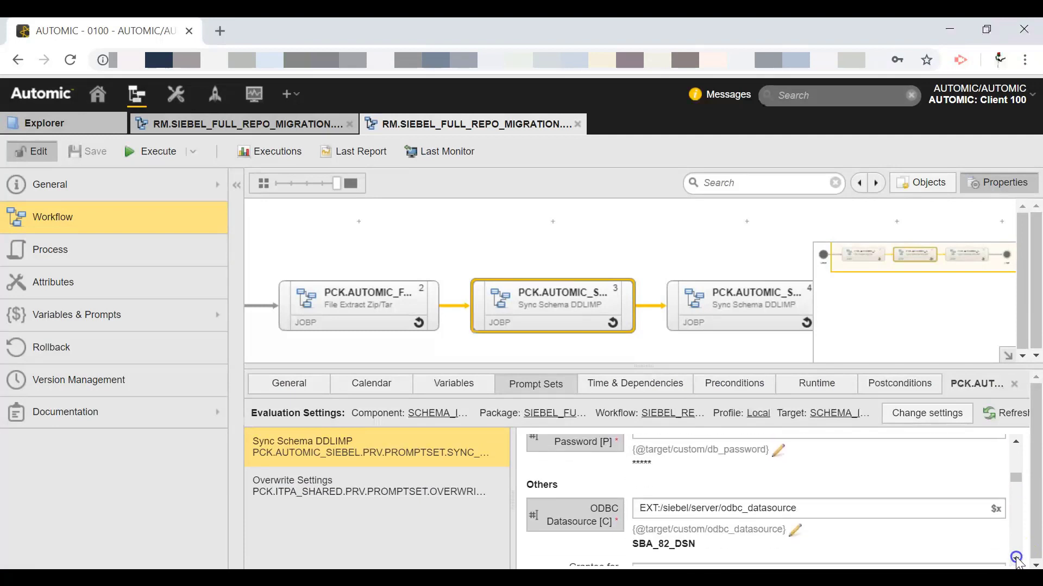
{"action": "scroll", "coordinate": [1019, 561], "scroll_direction": "down", "scroll_amount": 5}
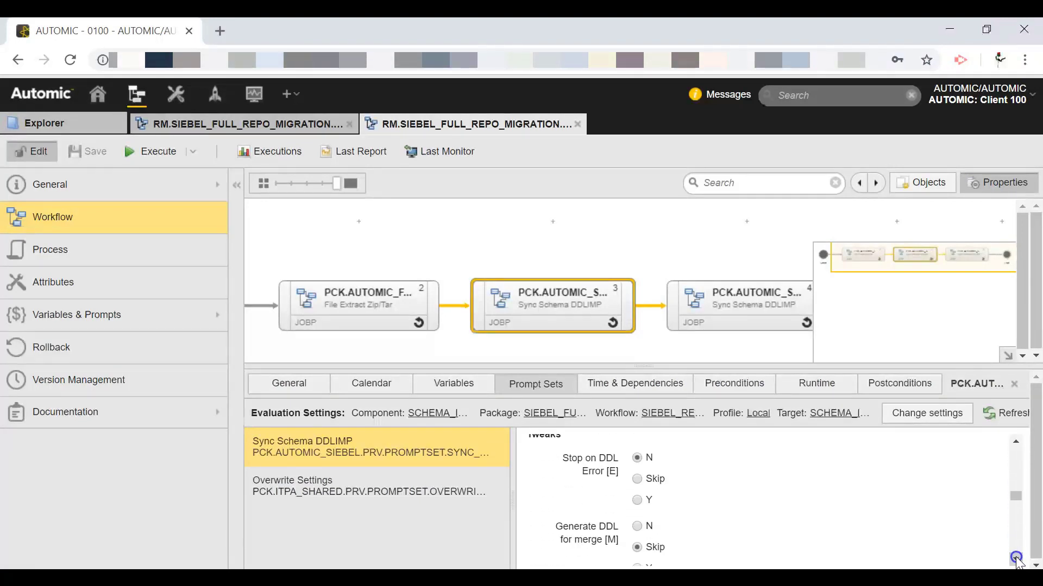
{"action": "left_click", "coordinate": [644, 460]}
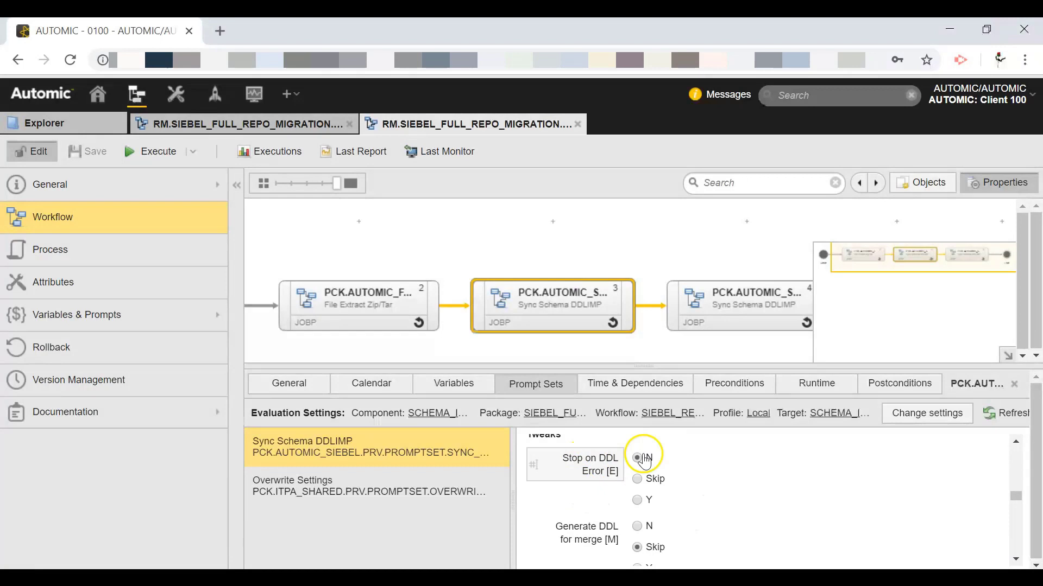
Step: Check task 4's prompt set: Stop on DDL Error Y, Generate DDL for merge Skip
{"action": "left_click", "coordinate": [721, 308]}
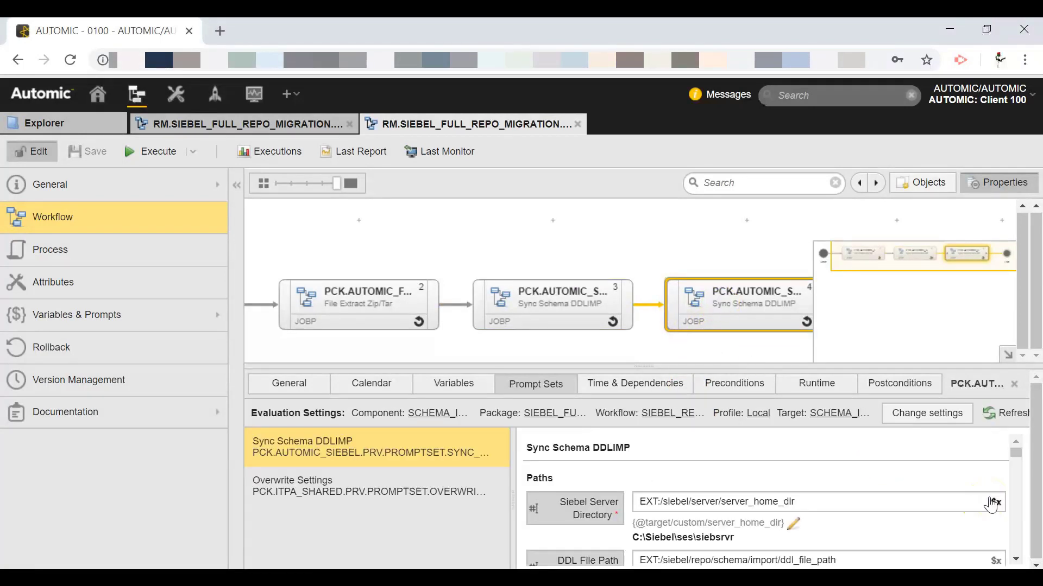
{"action": "left_click", "coordinate": [1015, 559]}
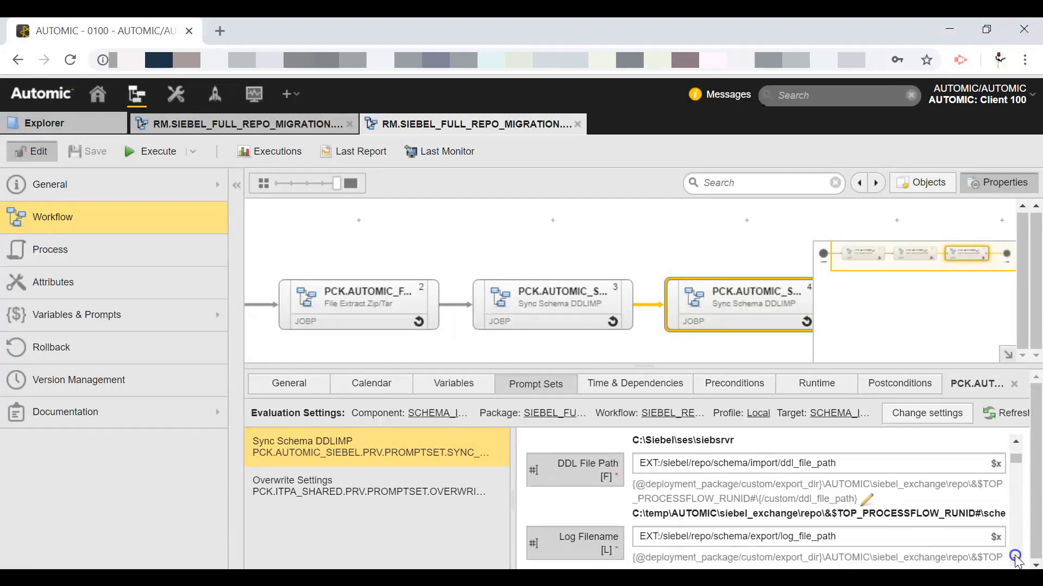
{"action": "scroll", "coordinate": [1015, 560], "scroll_direction": "down", "scroll_amount": 10}
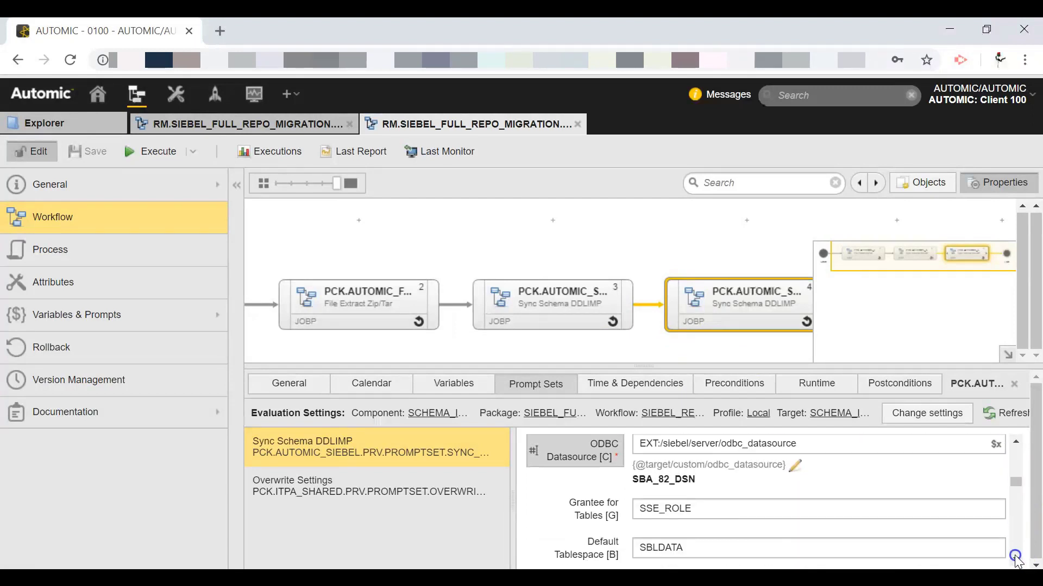
{"action": "scroll", "coordinate": [1015, 559], "scroll_direction": "down", "scroll_amount": 5}
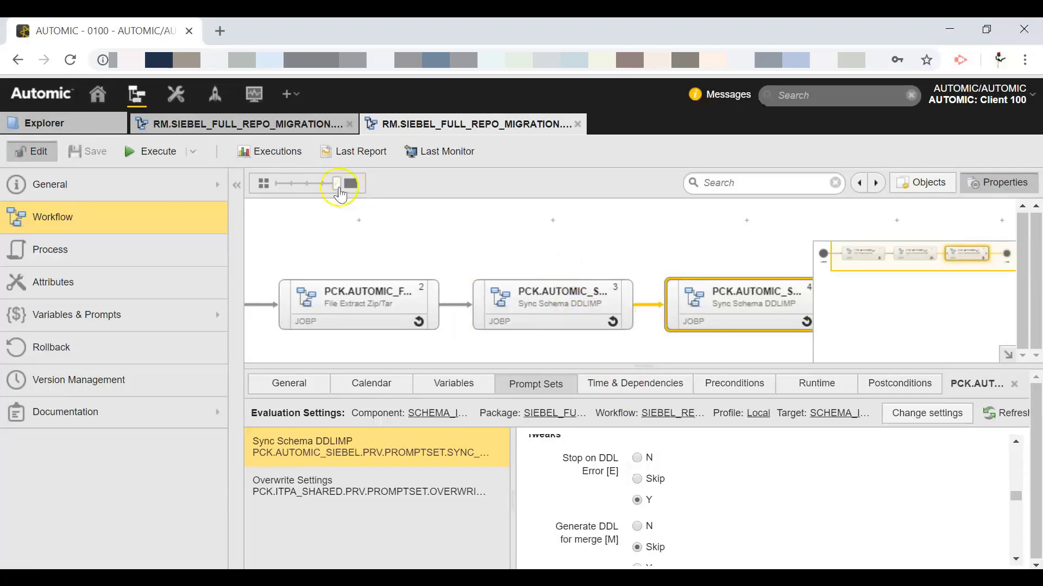
Step: Return to the monitoring view of the migration run
{"action": "left_click", "coordinate": [239, 129]}
{"action": "left_click", "coordinate": [252, 94]}
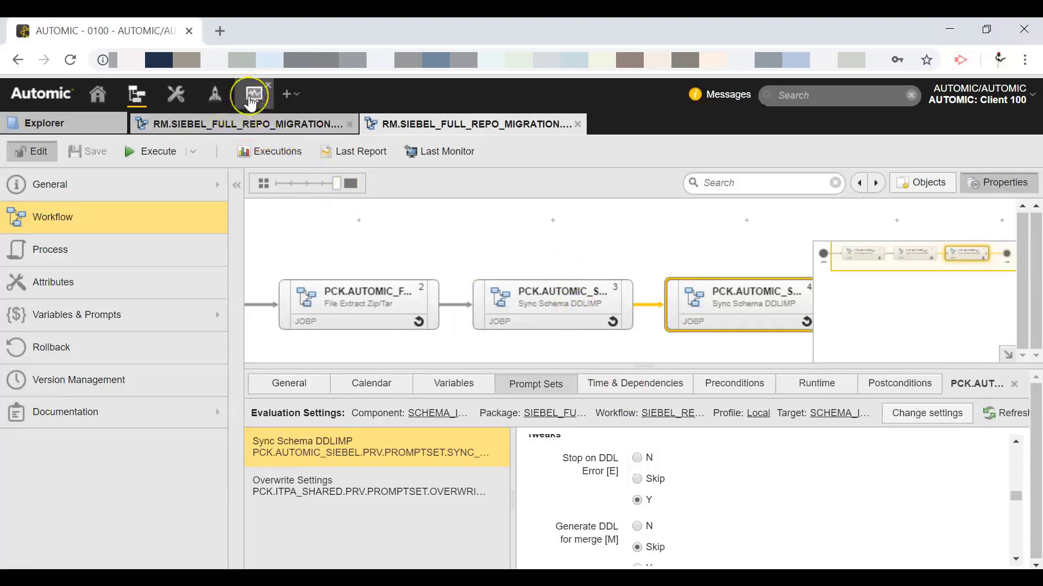
{"action": "left_click", "coordinate": [496, 263]}
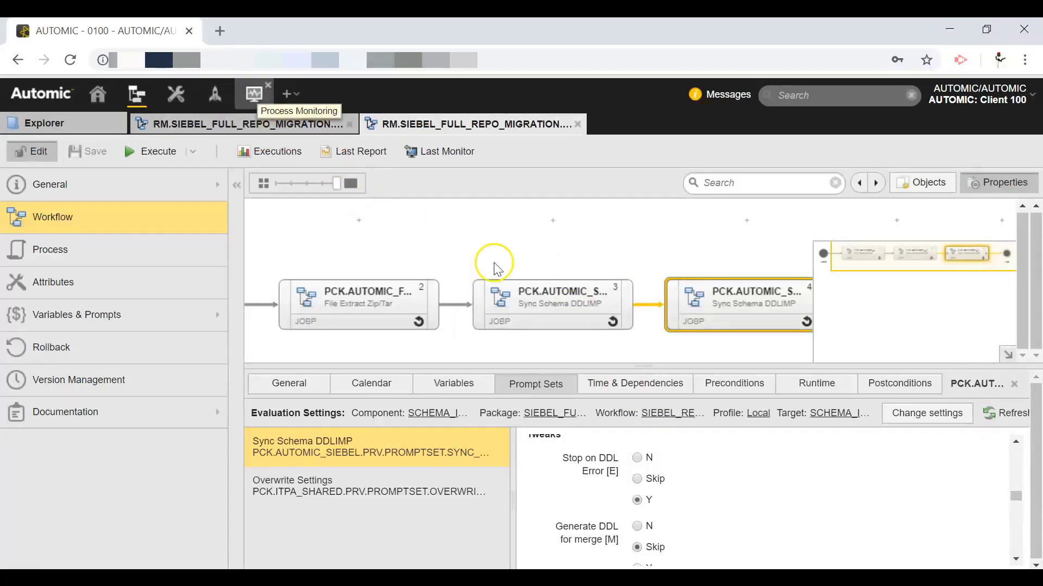
Step: Collapse the IMPORT group back into task 11 and pan to the end of the workflow
{"action": "left_click", "coordinate": [685, 428]}
{"action": "left_click", "coordinate": [711, 353]}
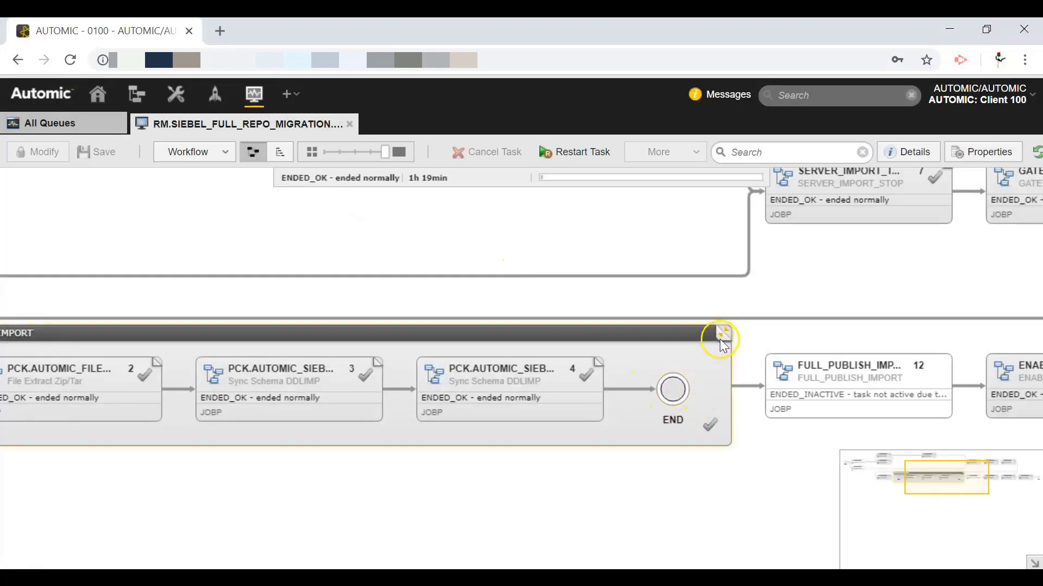
{"action": "left_click_drag", "start_coordinate": [668, 445], "coordinate": [444, 470]}
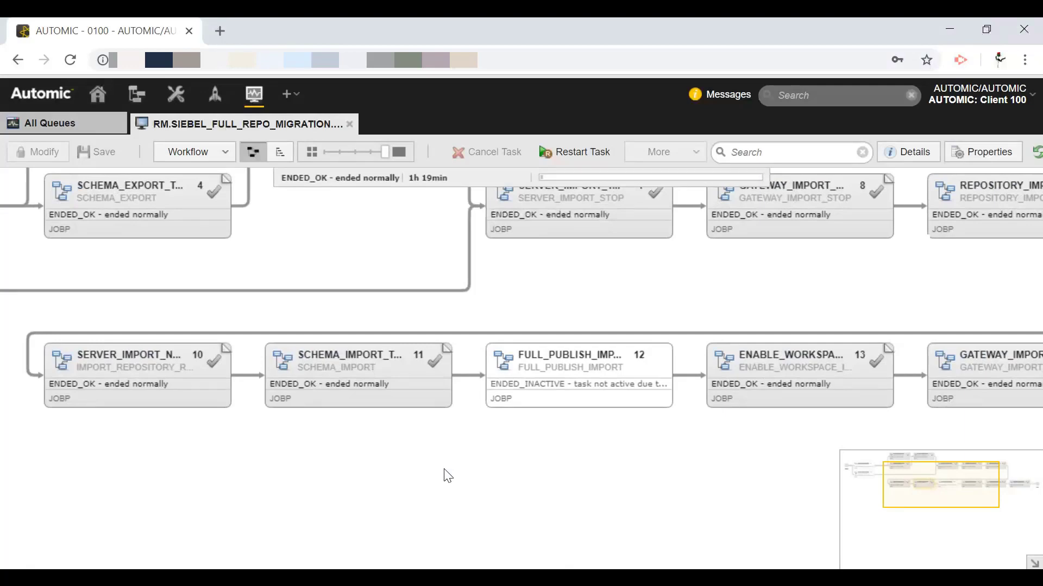
{"action": "left_click_drag", "start_coordinate": [701, 464], "coordinate": [525, 466]}
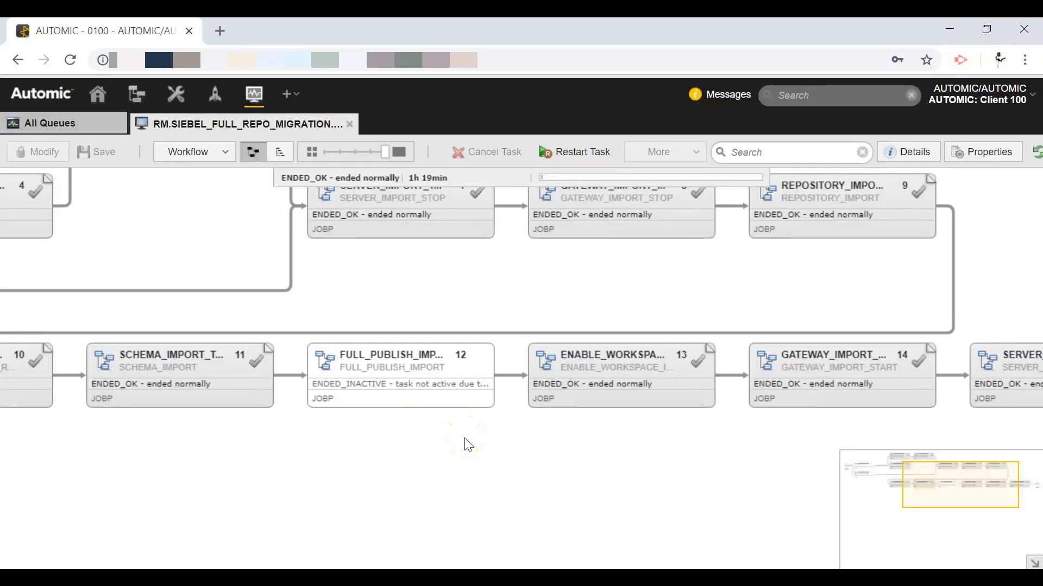
{"action": "left_click", "coordinate": [598, 451]}
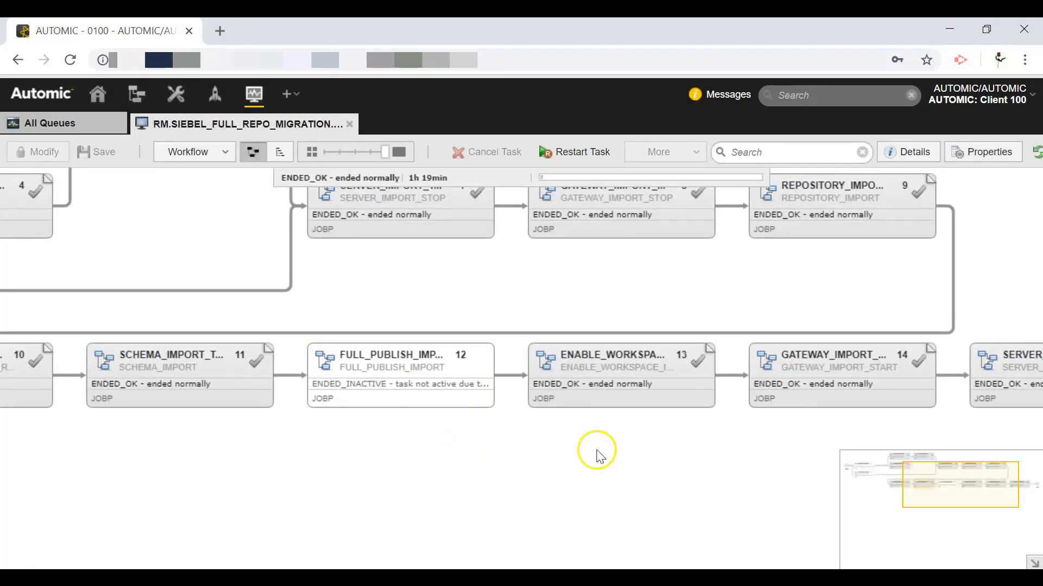
{"action": "left_click_drag", "start_coordinate": [652, 452], "coordinate": [512, 463]}
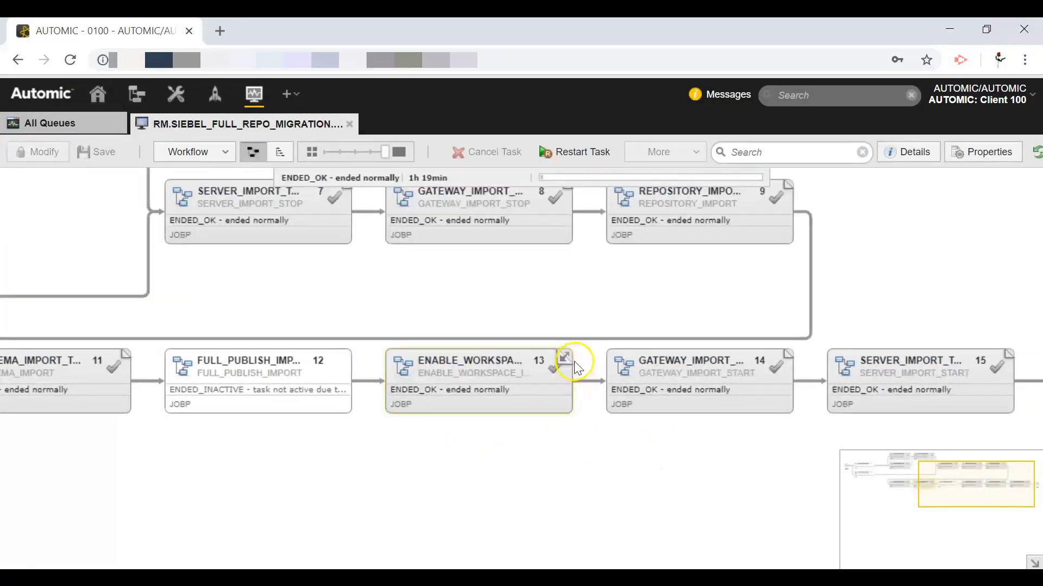
{"action": "left_click", "coordinate": [585, 452]}
{"action": "left_click_drag", "start_coordinate": [586, 452], "coordinate": [374, 449]}
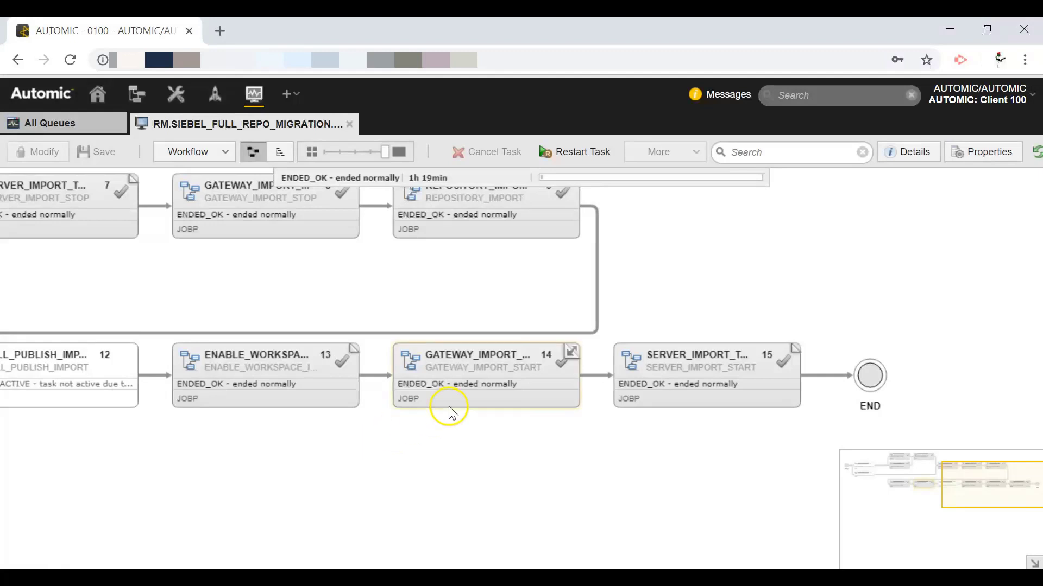
Step: Expand task 14 GATEWAY_IMPORT_TO_GATEWAY_IMPORT and its gateway start package into jobs
{"action": "left_click", "coordinate": [562, 357]}
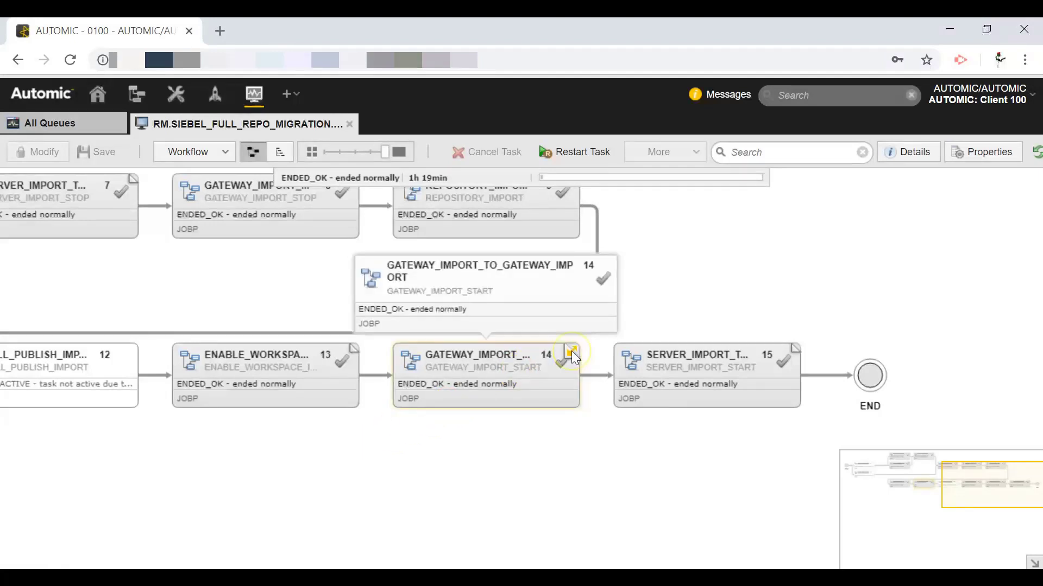
{"action": "left_click", "coordinate": [571, 350]}
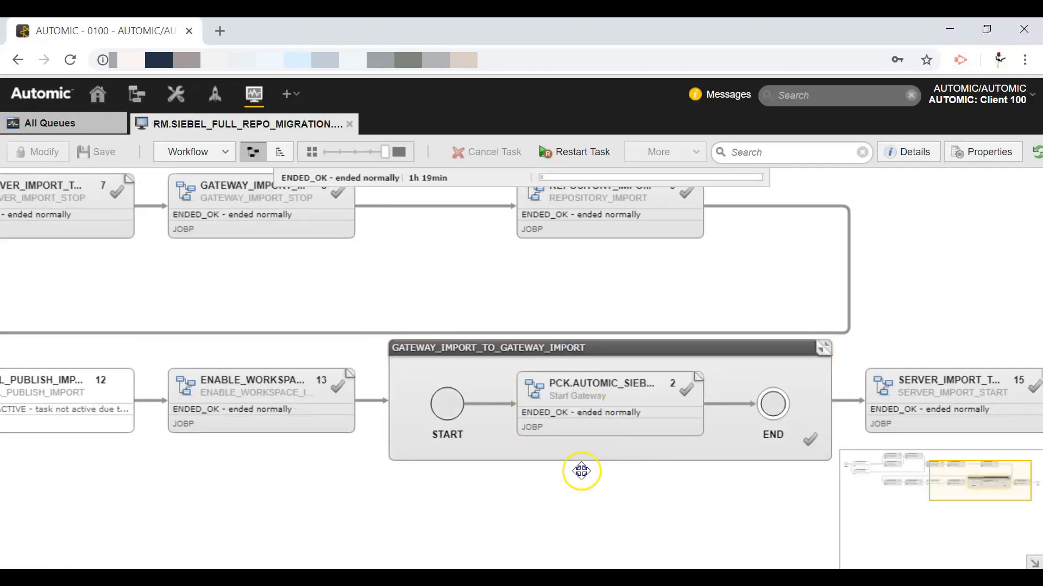
{"action": "left_click", "coordinate": [592, 359]}
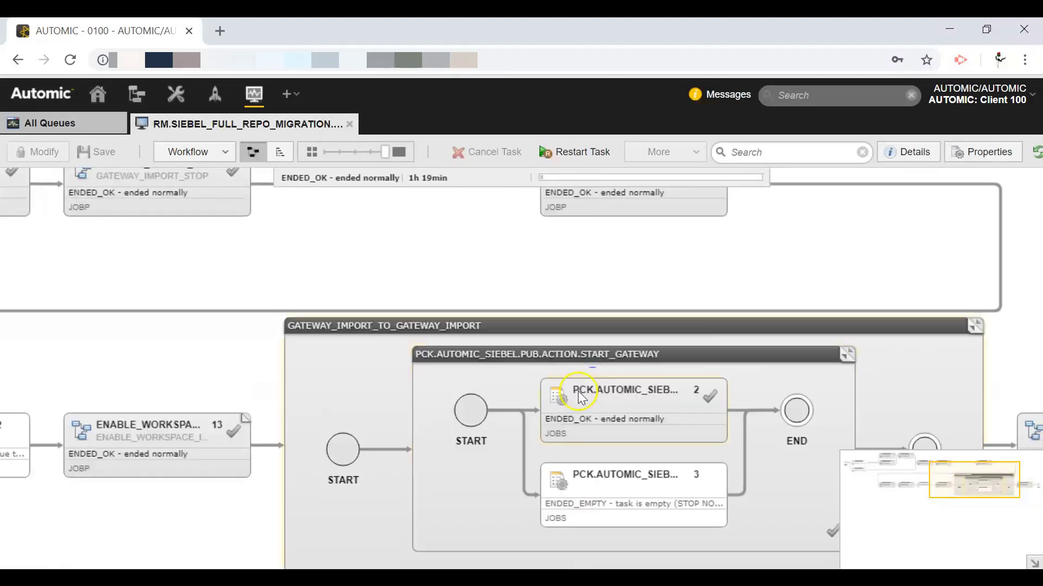
Step: Review the Start Gateway job report confirming service gtwyns started and running, then close it
{"action": "right_click", "coordinate": [604, 415]}
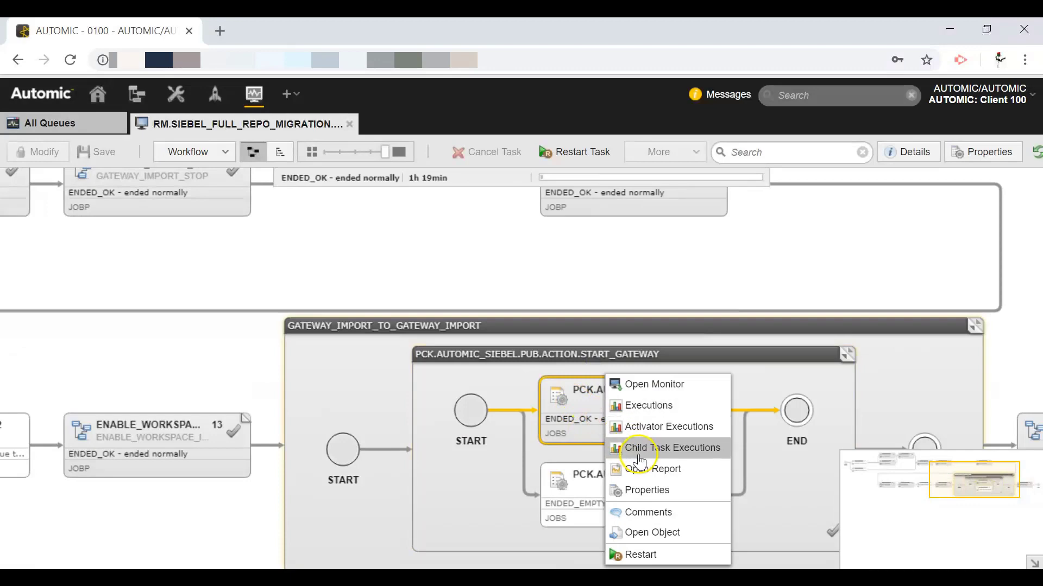
{"action": "left_click", "coordinate": [662, 470]}
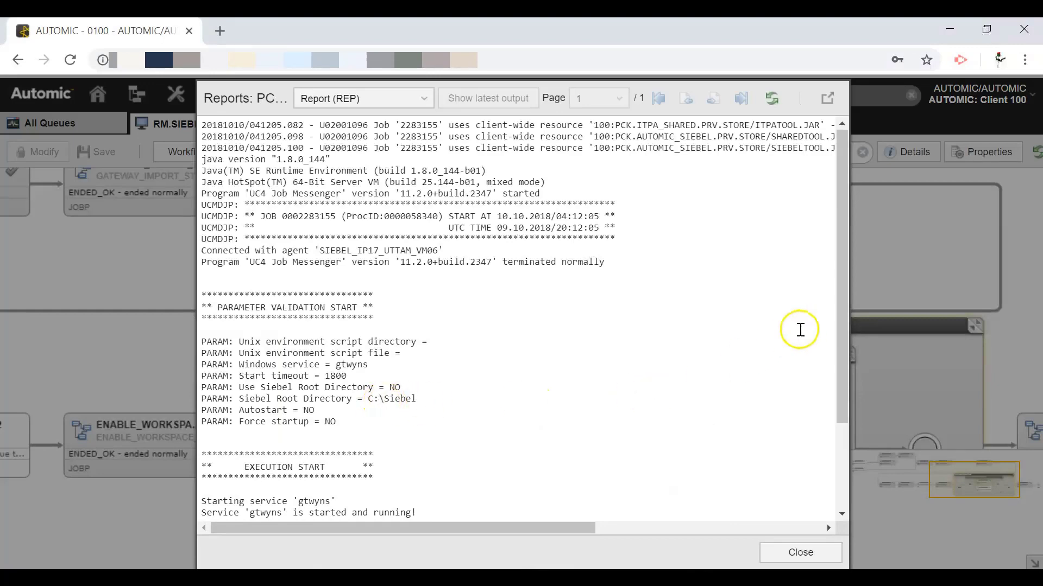
{"action": "left_click_drag", "start_coordinate": [336, 500], "coordinate": [310, 500]}
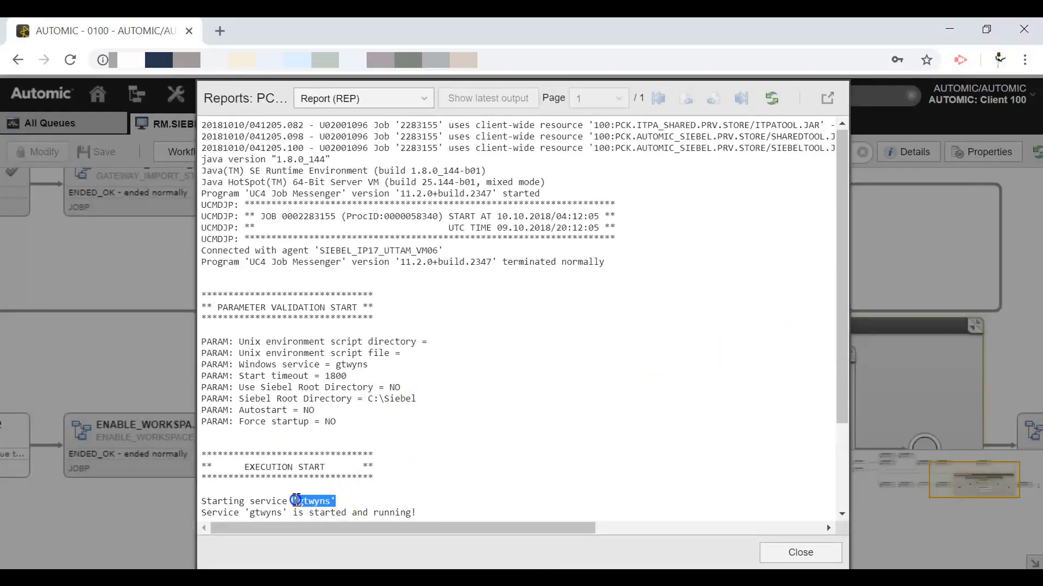
{"action": "left_click_drag", "start_coordinate": [421, 513], "coordinate": [292, 513]}
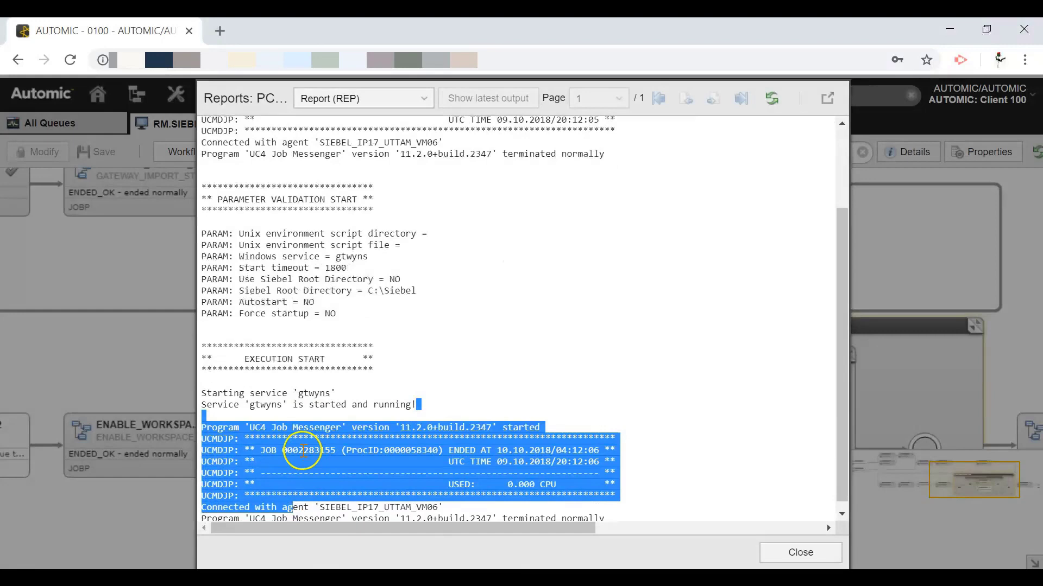
{"action": "left_click", "coordinate": [800, 552]}
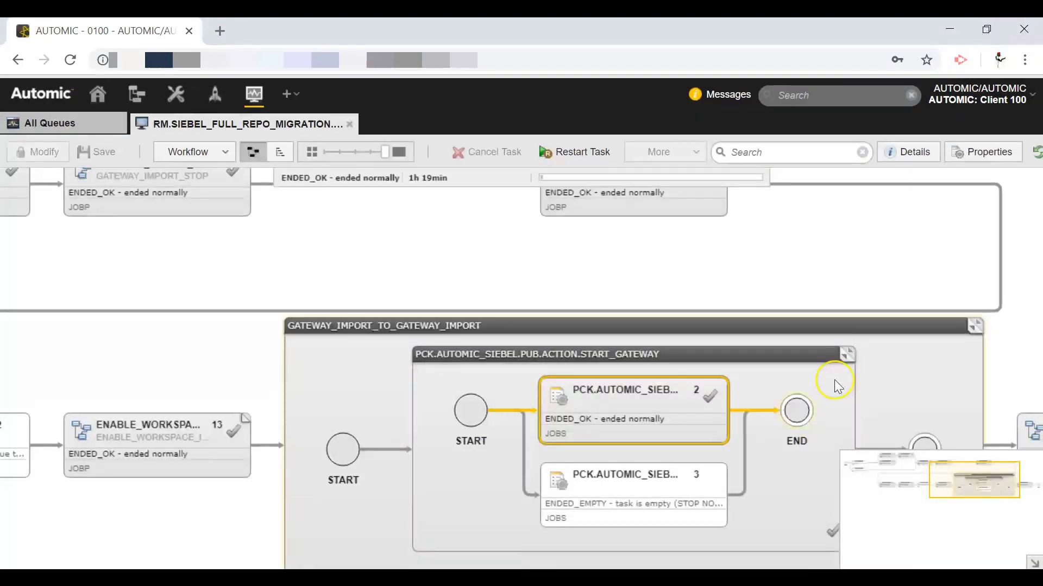
Step: Collapse the gateway import and expand task 15 SERVER_IMPORT and its Siebel start package
{"action": "left_click", "coordinate": [976, 327]}
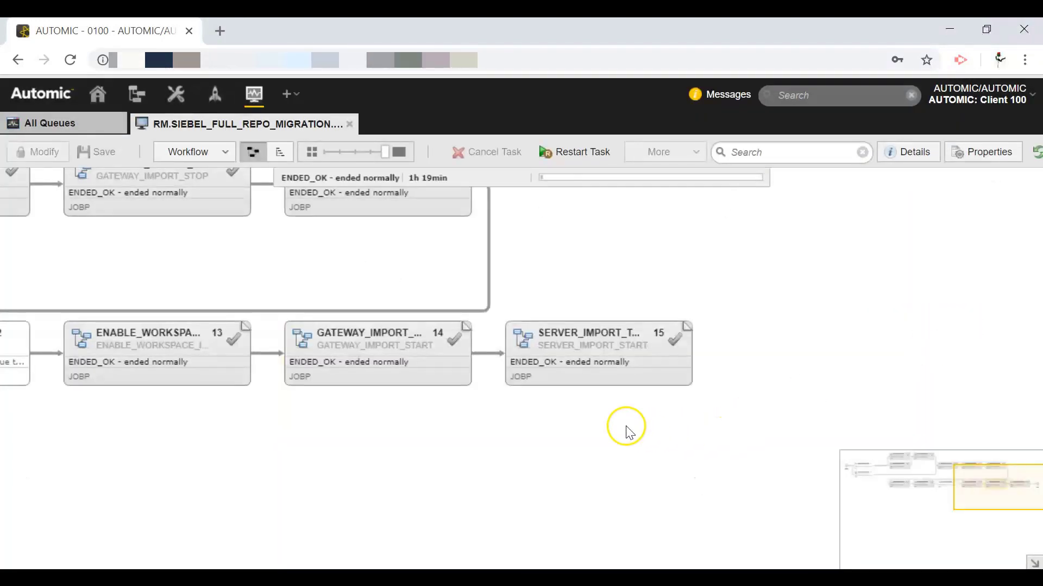
{"action": "left_click", "coordinate": [683, 330]}
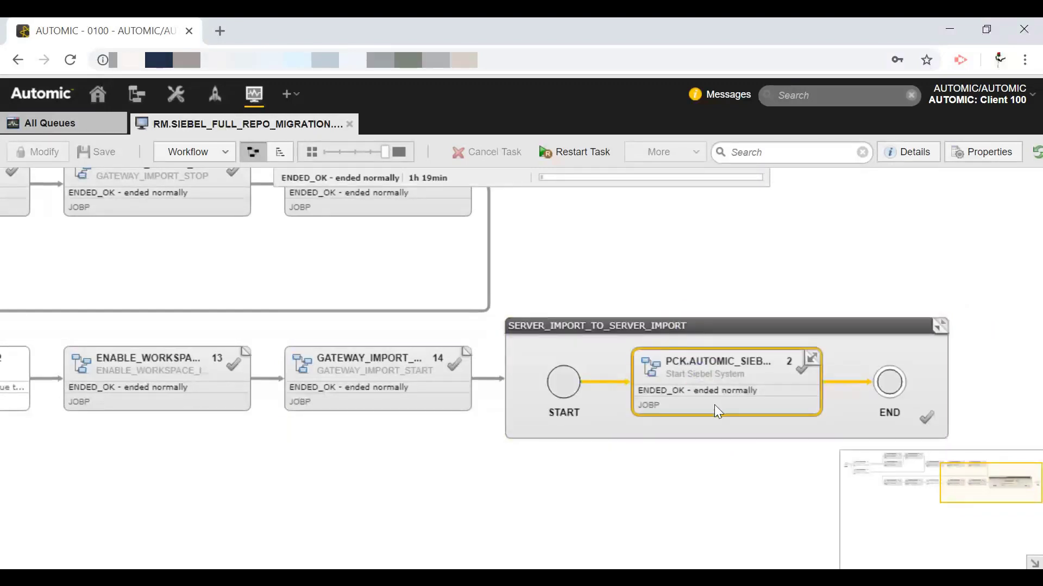
{"action": "left_click", "coordinate": [811, 358]}
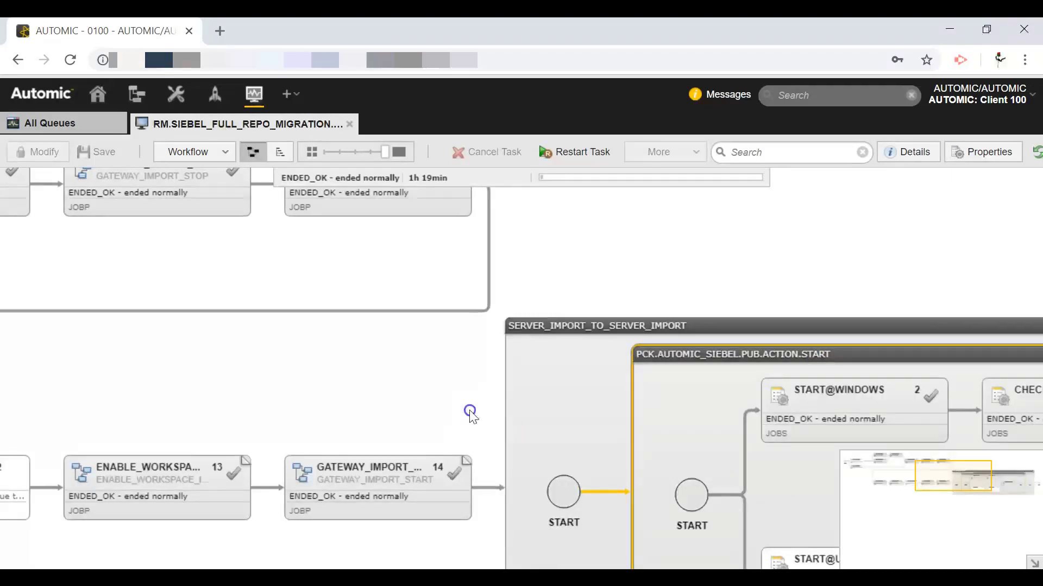
{"action": "left_click_drag", "start_coordinate": [468, 414], "coordinate": [123, 308]}
{"action": "left_click", "coordinate": [461, 369]}
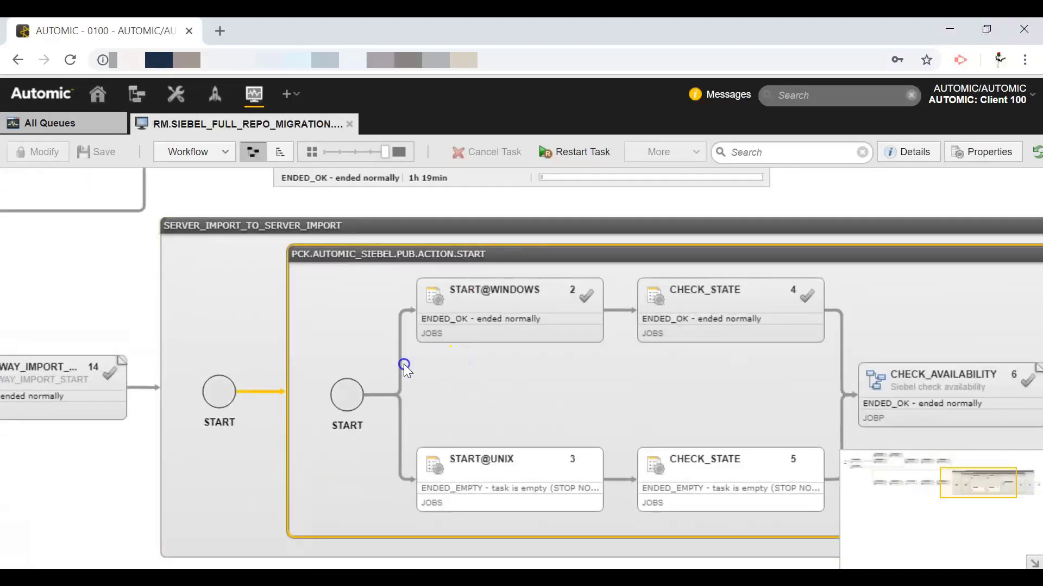
Step: Inspect the start steps: START@WINDOWS, CHECK_STATE 4 and the PCK.AUTOMIC_SIEBEL.PUB.ACTION.START container
{"action": "left_click", "coordinate": [470, 302]}
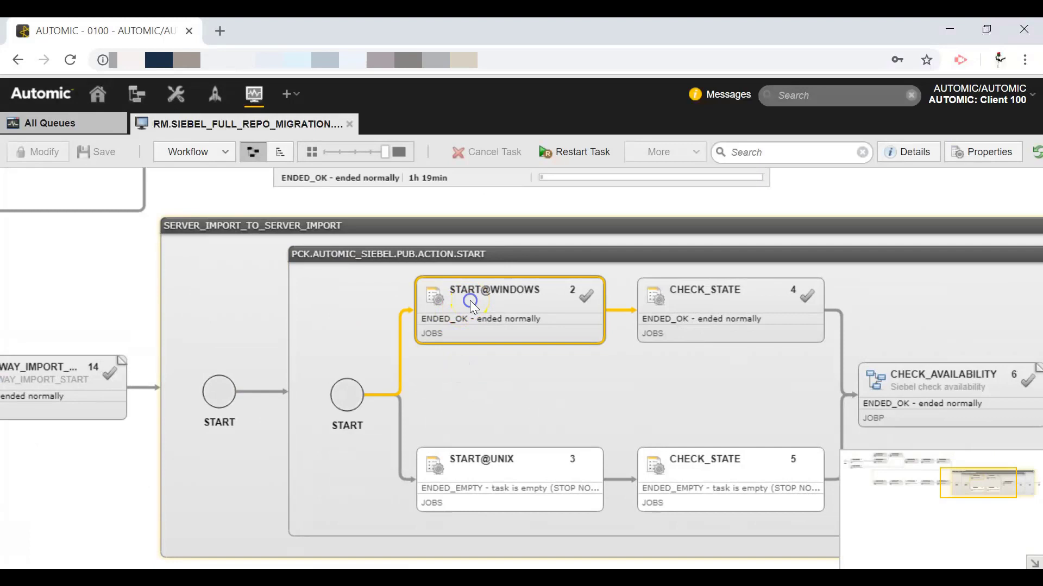
{"action": "left_click", "coordinate": [671, 304]}
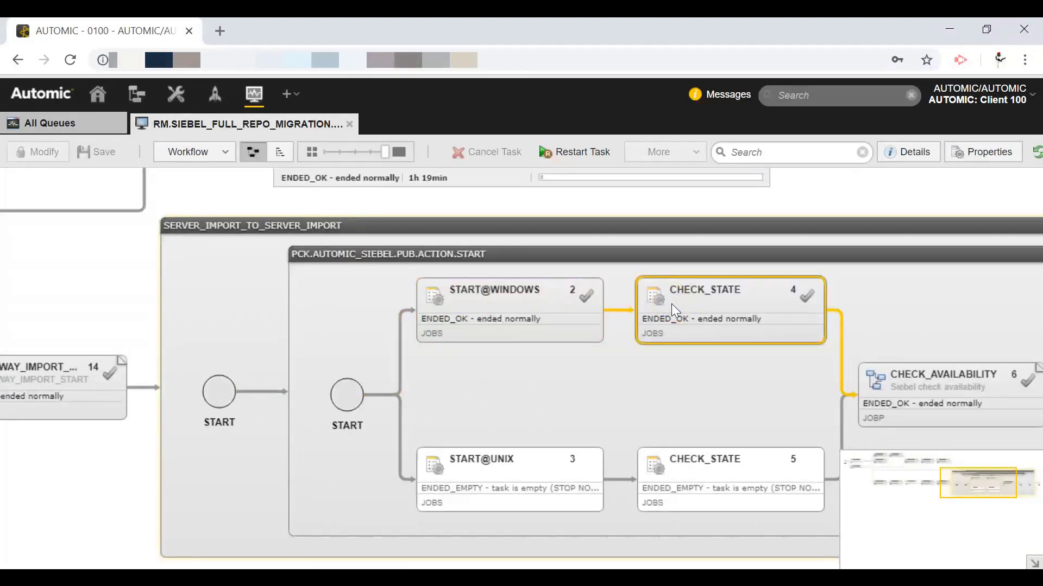
{"action": "left_click", "coordinate": [728, 349]}
{"action": "left_click", "coordinate": [612, 438]}
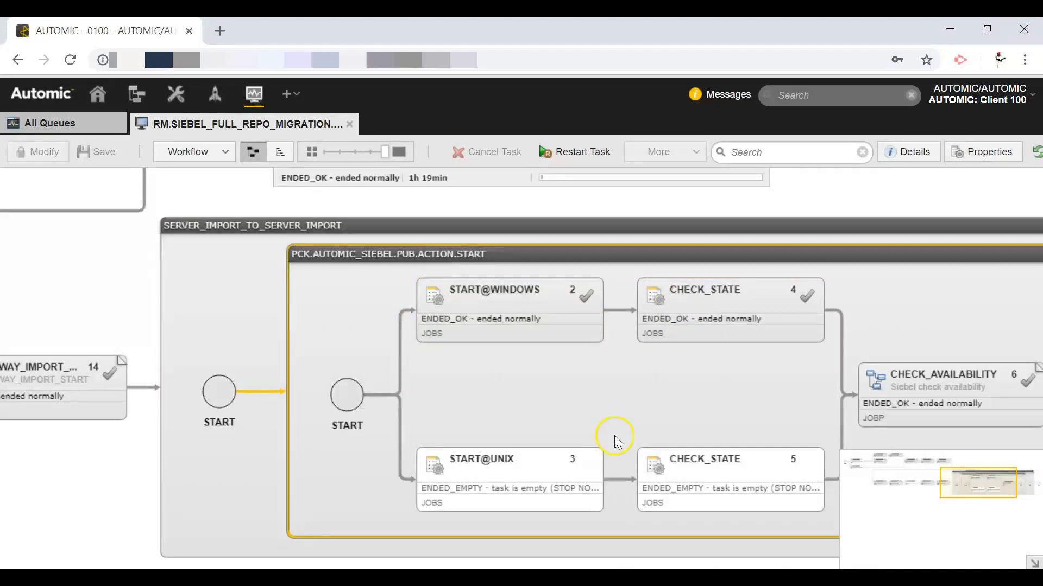
{"action": "left_click", "coordinate": [173, 478]}
Step: Expand CHECK_AVAILABILITY into its jobs and bring up actions for the availability-check job
{"action": "left_click", "coordinate": [897, 335]}
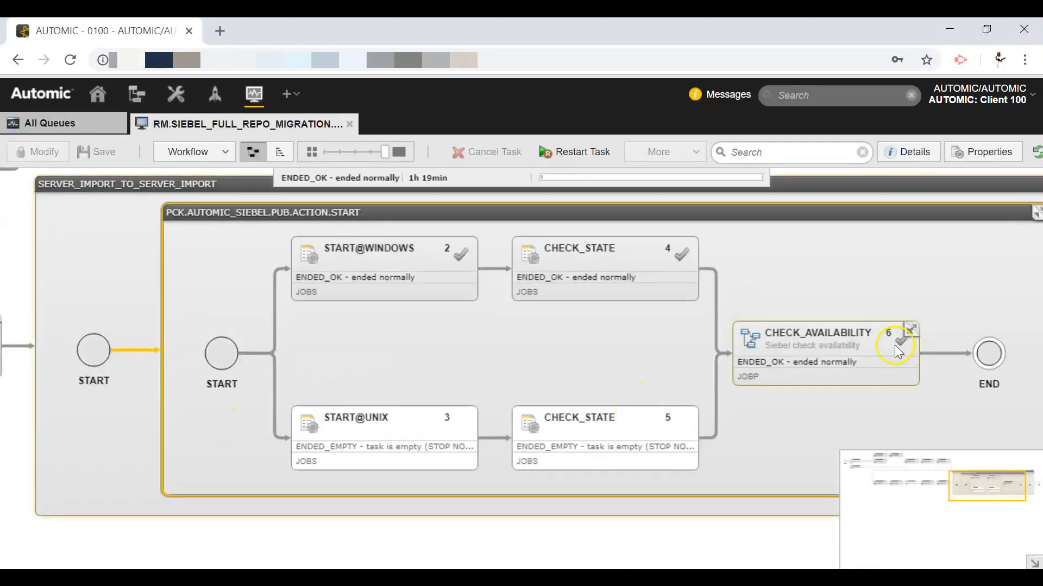
{"action": "left_click", "coordinate": [912, 329]}
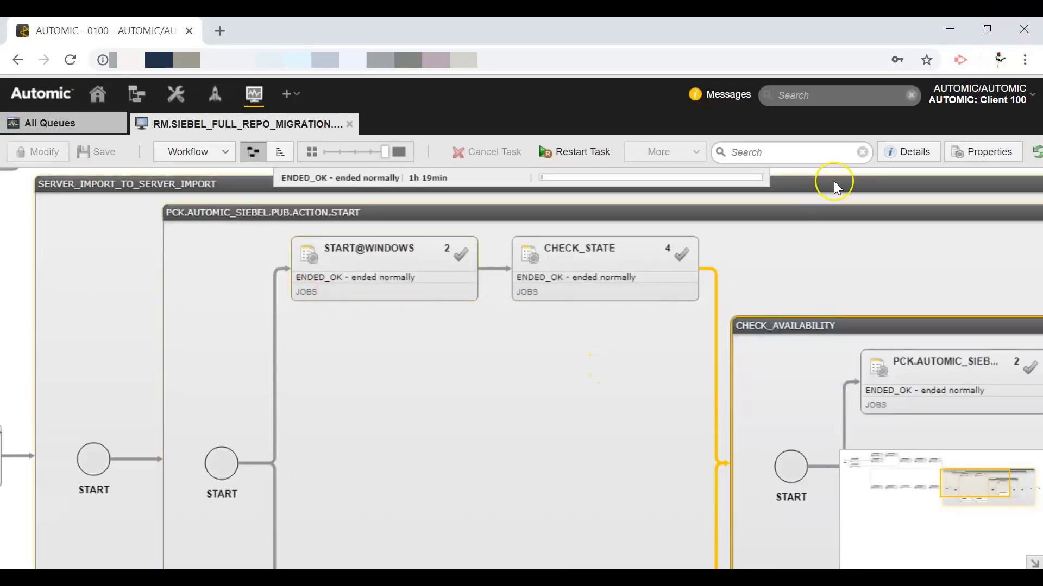
{"action": "left_click", "coordinate": [889, 374]}
{"action": "right_click", "coordinate": [889, 374]}
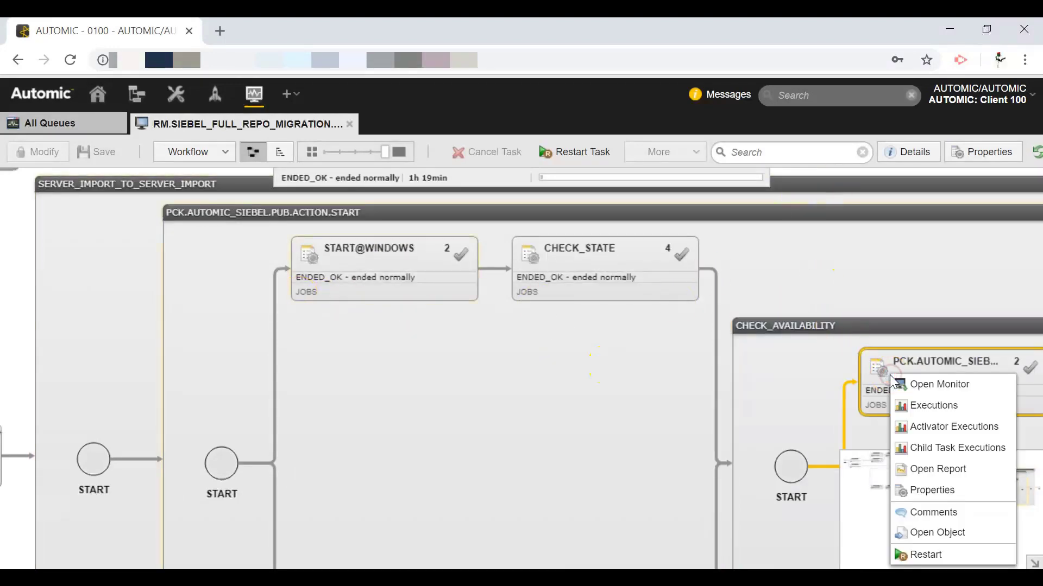
Step: Review the availability-check report: connection string, CONNECTION SUCCESSFUL and 'Siebel is started' messages
{"action": "left_click", "coordinate": [919, 468]}
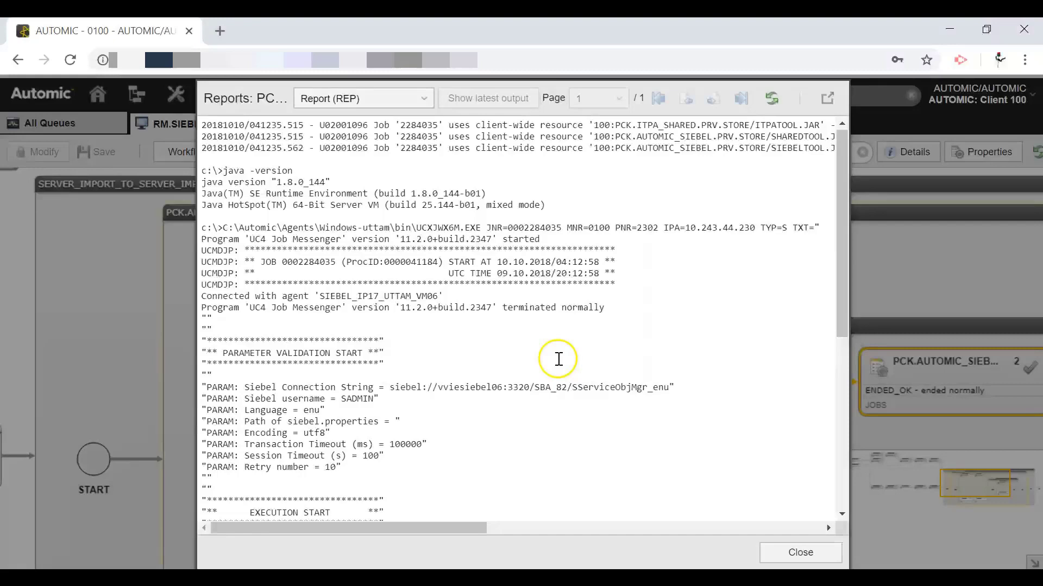
{"action": "left_click_drag", "start_coordinate": [676, 387], "coordinate": [405, 386]}
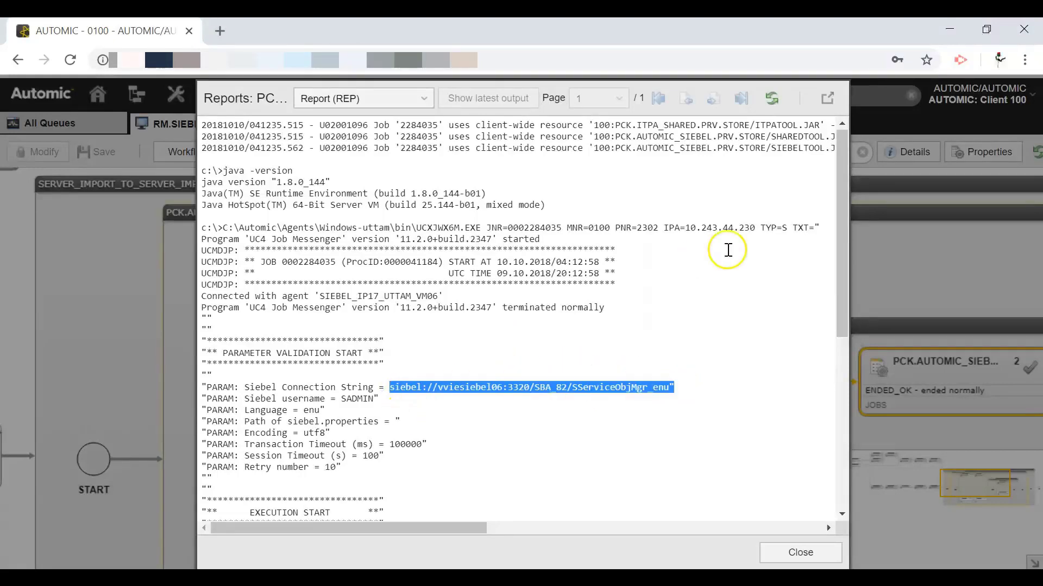
{"action": "left_click_drag", "start_coordinate": [842, 241], "coordinate": [859, 365]}
{"action": "left_click_drag", "start_coordinate": [438, 527], "coordinate": [571, 533]}
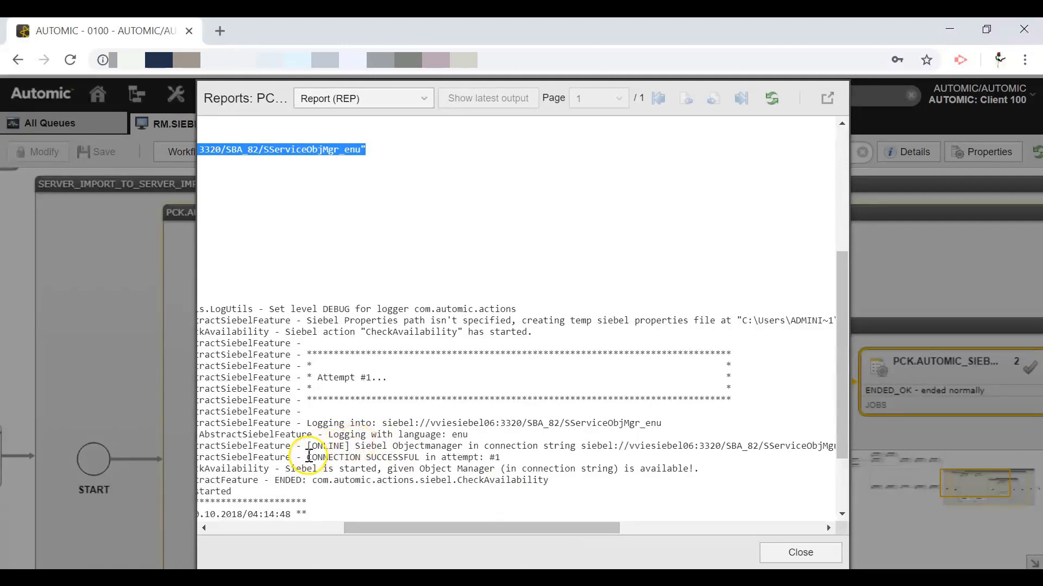
{"action": "left_click_drag", "start_coordinate": [306, 458], "coordinate": [502, 461]}
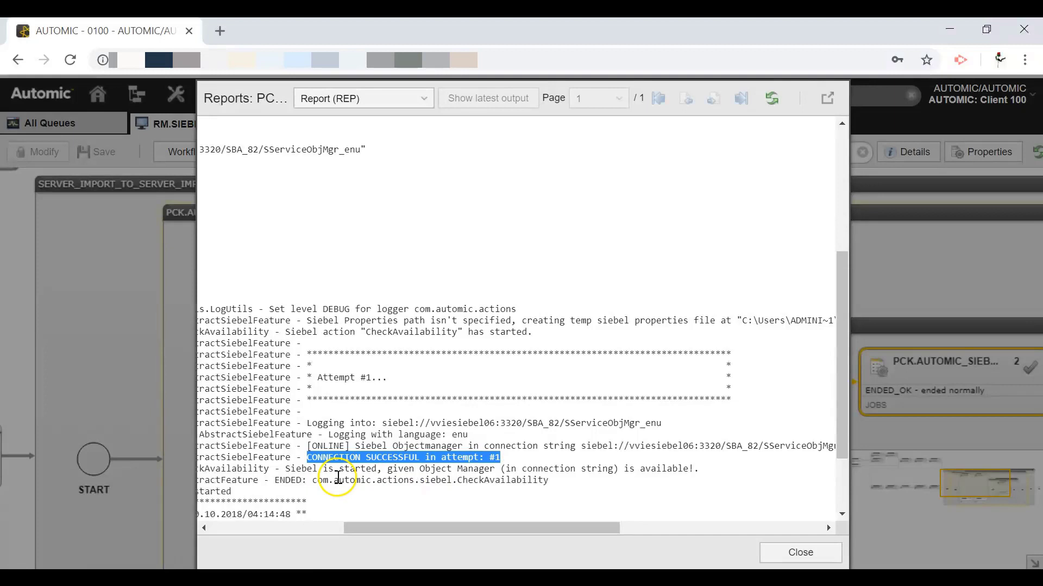
{"action": "left_click_drag", "start_coordinate": [283, 468], "coordinate": [694, 469]}
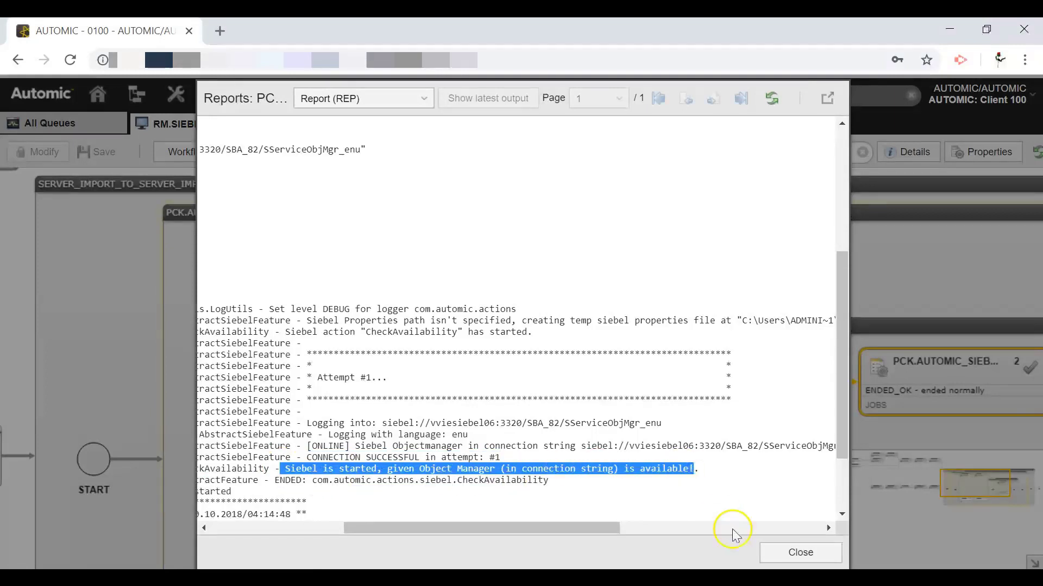
Step: Close the report and collapse task 15 server import back to one ENDED_OK node
{"action": "left_click", "coordinate": [798, 552]}
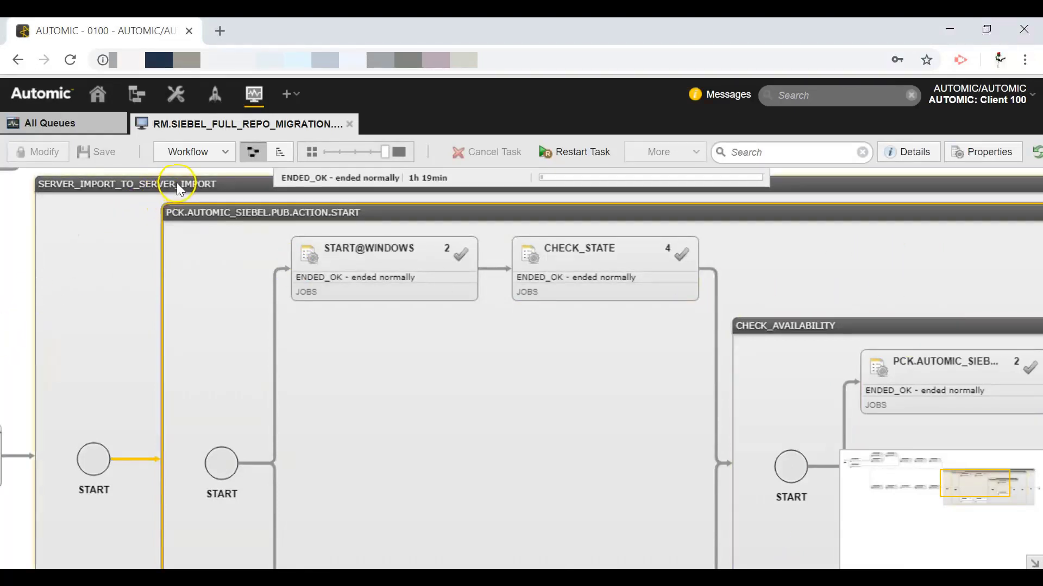
{"action": "left_click_drag", "start_coordinate": [14, 259], "coordinate": [149, 404]}
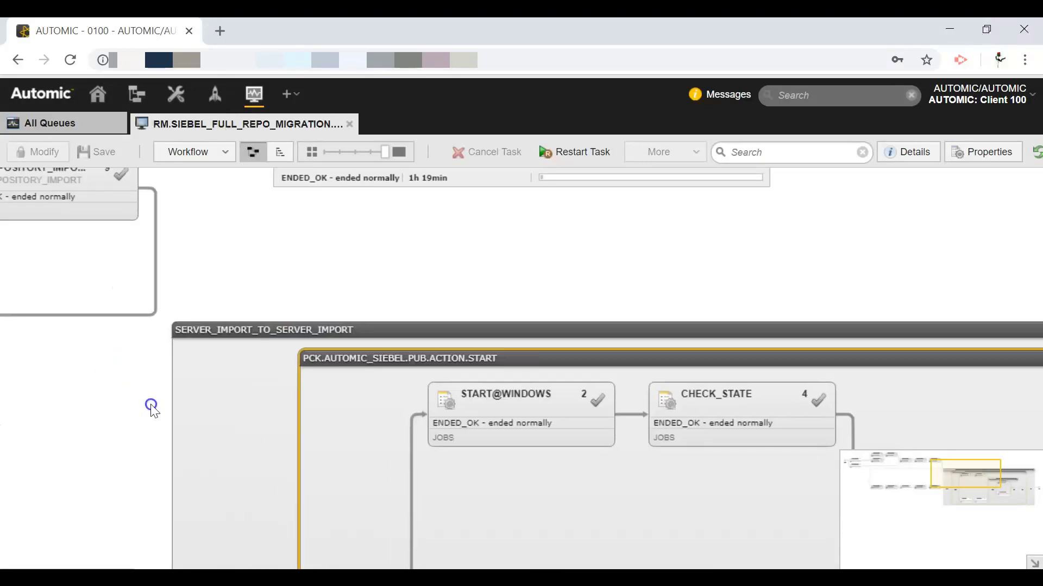
{"action": "left_click", "coordinate": [364, 330]}
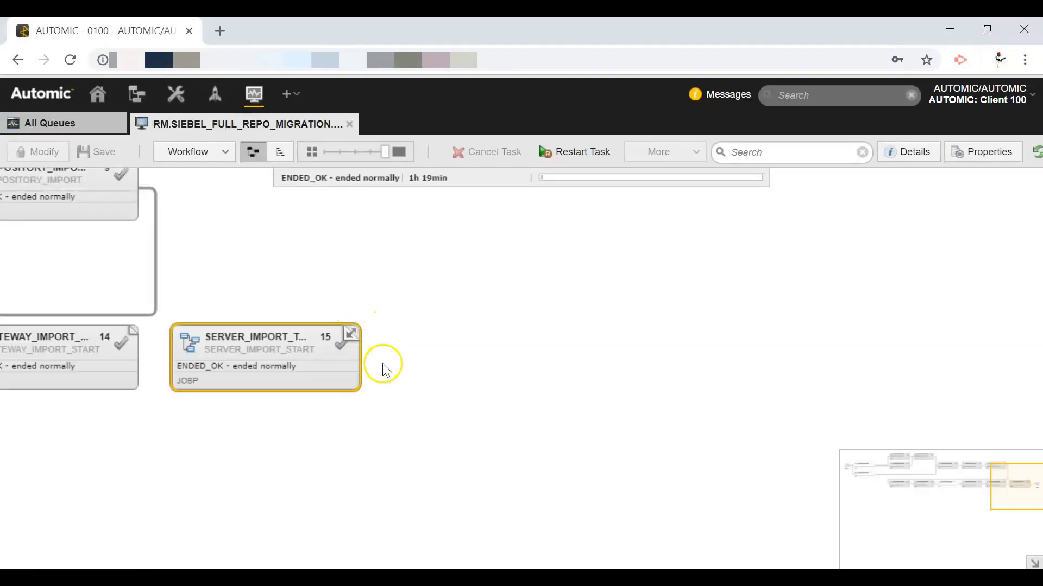